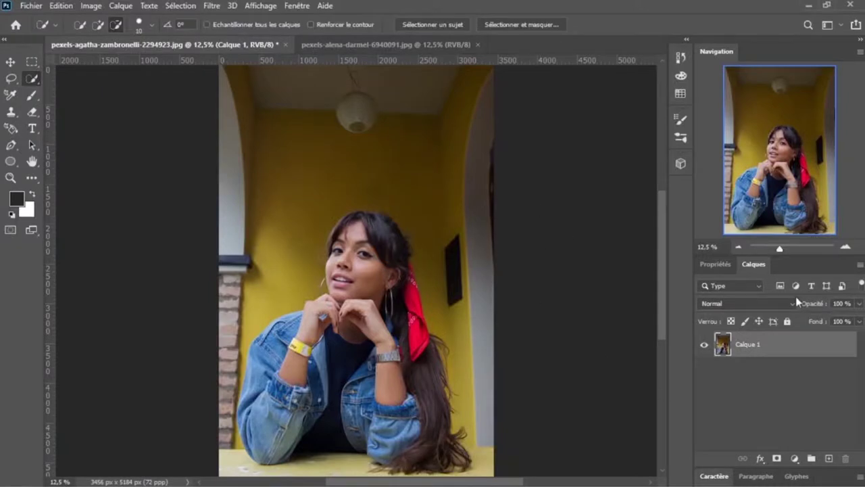
Duplicate Calque 1 as Calque 1 copie and hide the original layer.
right_click(746, 348)
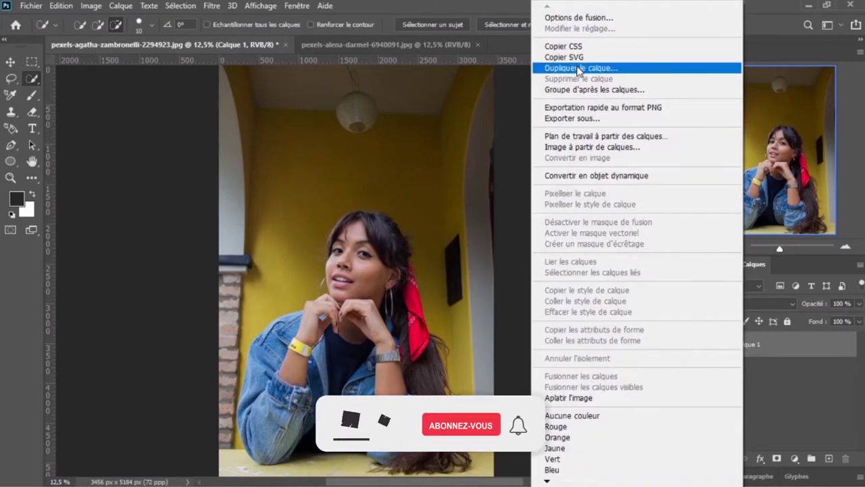
left_click(576, 68)
left_click(546, 129)
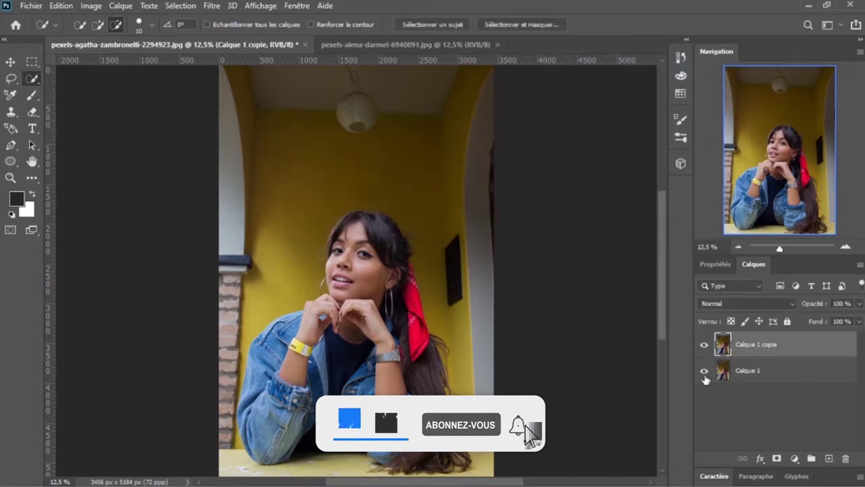
left_click(704, 371)
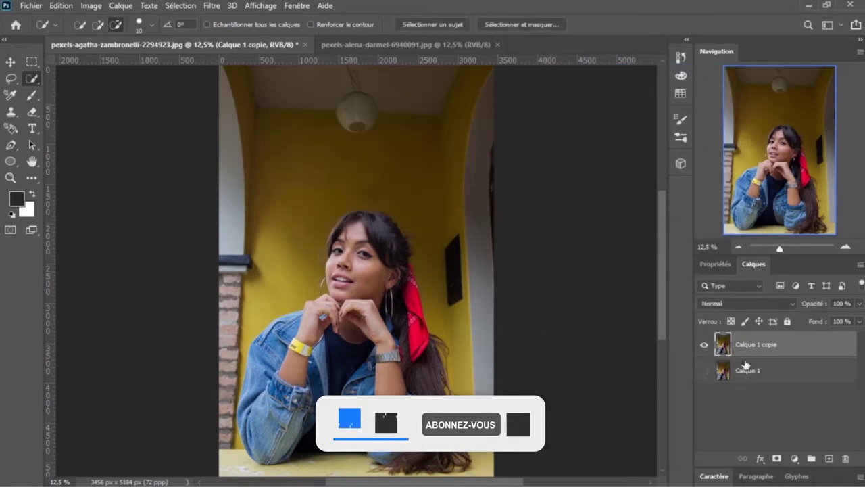
Glance at the neon wine glass document twice, returning to the portrait each time.
left_click(401, 43)
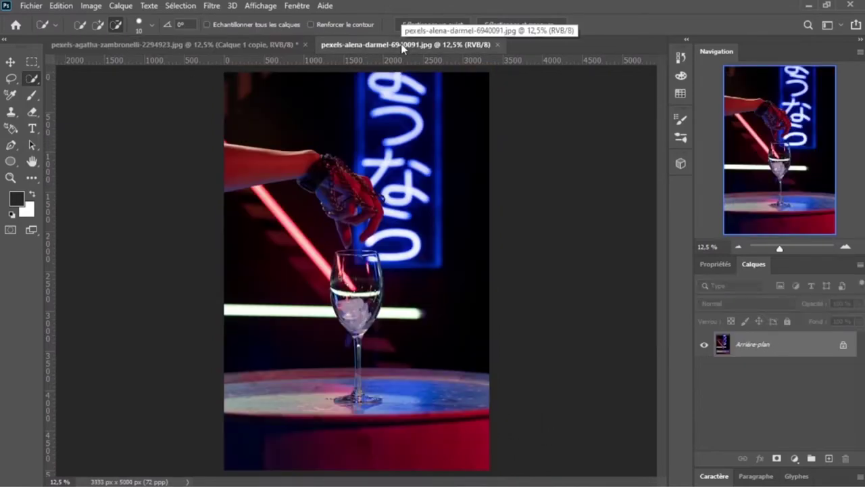
left_click(226, 43)
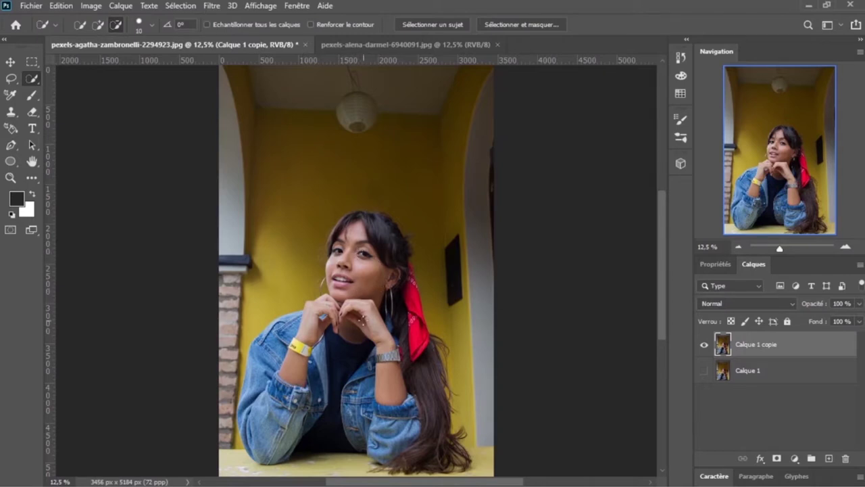
left_click(388, 42)
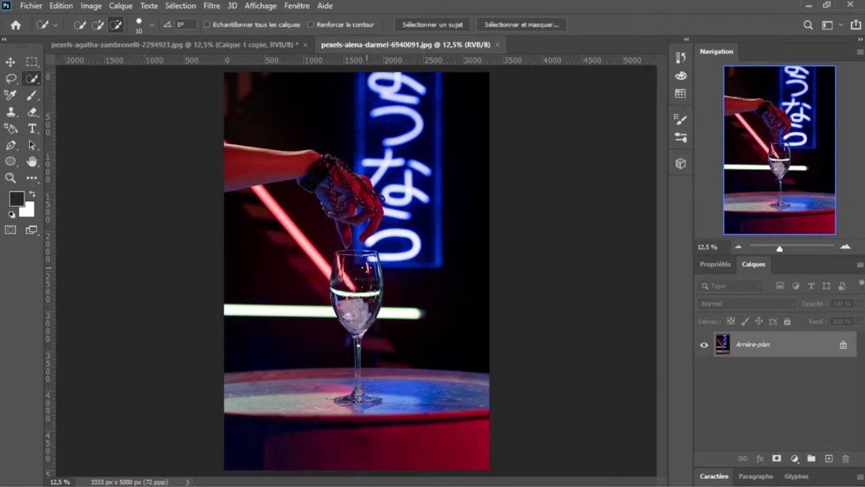
left_click(206, 45)
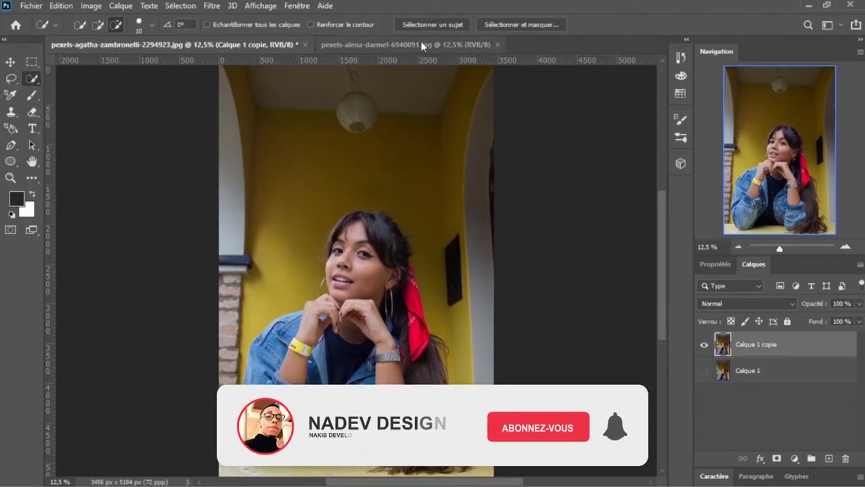
Select the woman with Select > Subject, replacing the current selection, and zoom in on her head.
left_click(180, 6)
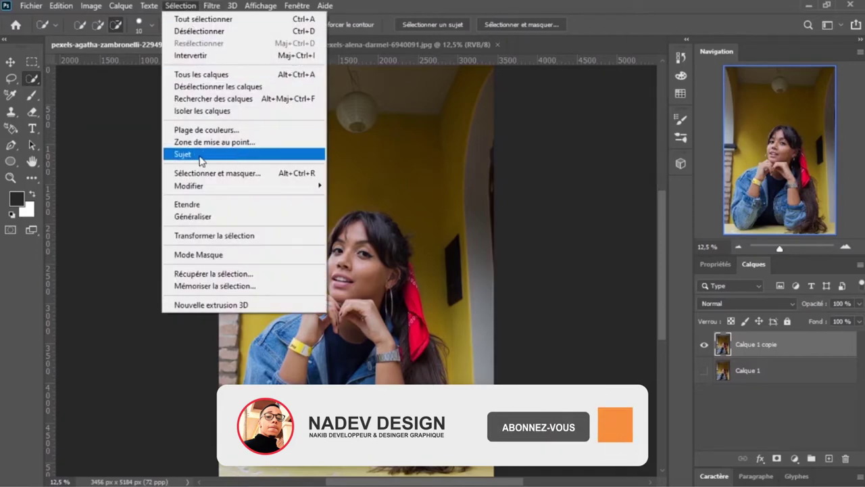
left_click(190, 155)
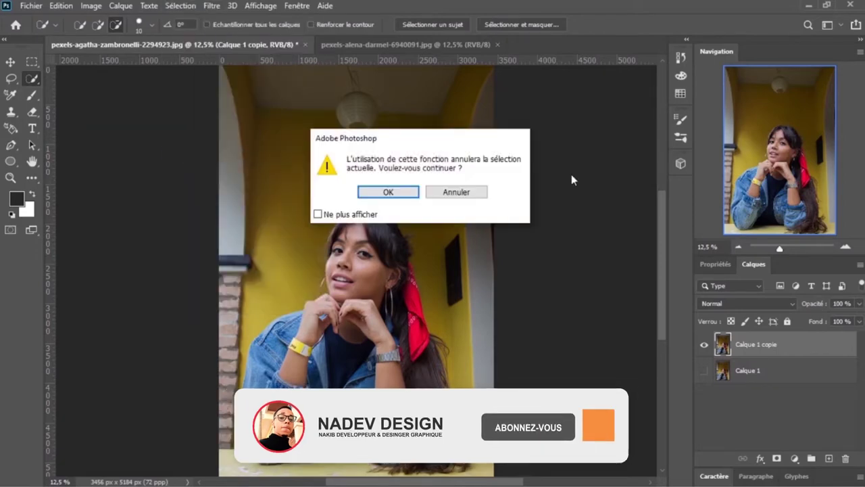
left_click(387, 191)
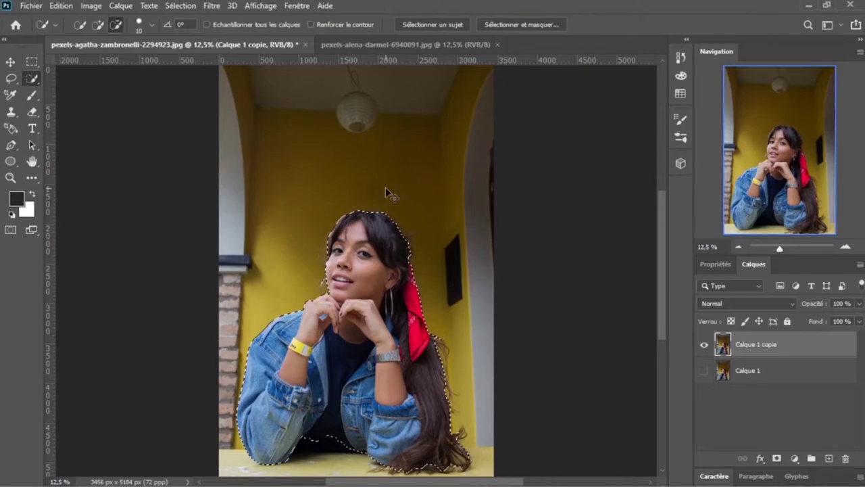
key("ctrl+plus")
key("ctrl+plus")
key("ctrl+plus")
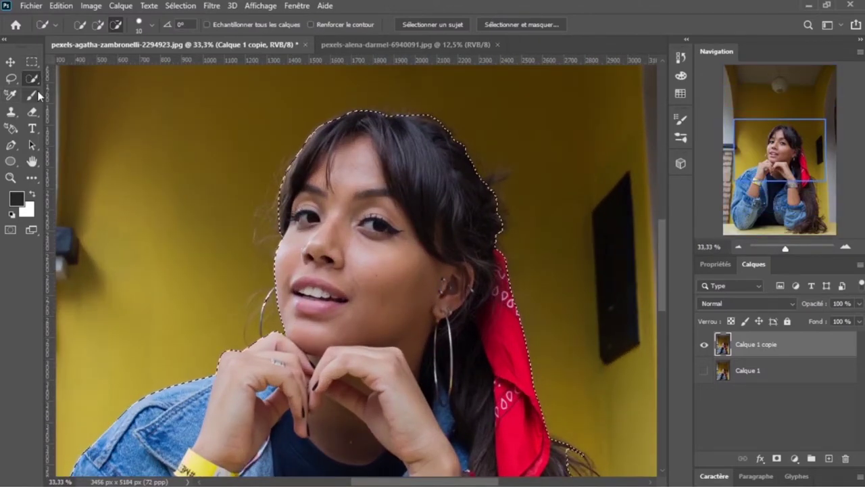
Add the loose hair on top and down the right side to the selection with the Lasso.
left_click(11, 79)
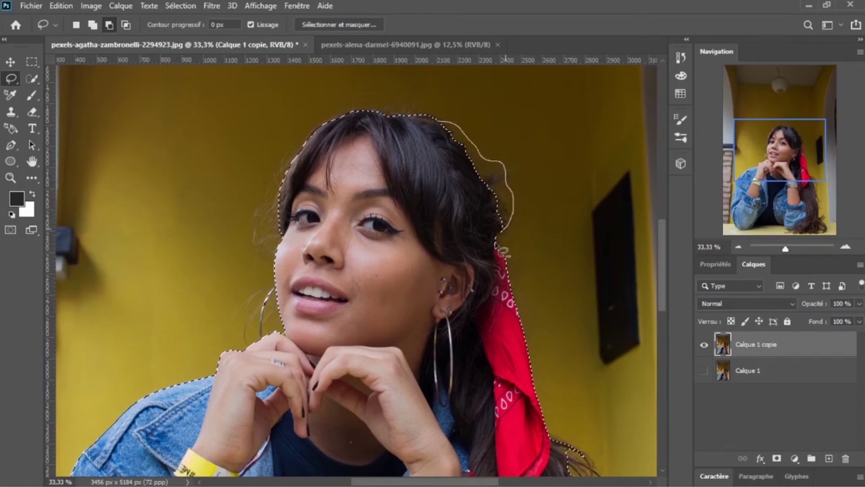
left_click_drag(497, 275, 446, 255)
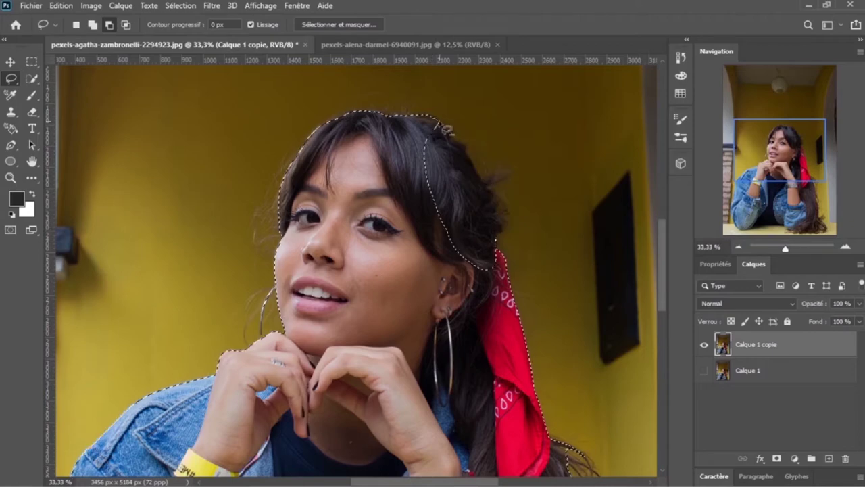
left_click(92, 25)
left_click_drag(444, 128, 503, 236)
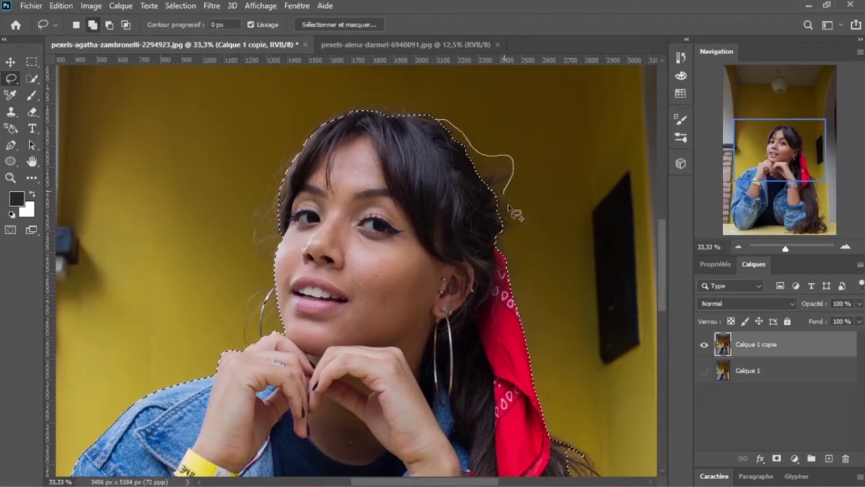
mouse_move(447, 126)
left_mouse_down()
mouse_move(265, 200)
mouse_move(237, 318)
left_mouse_up()
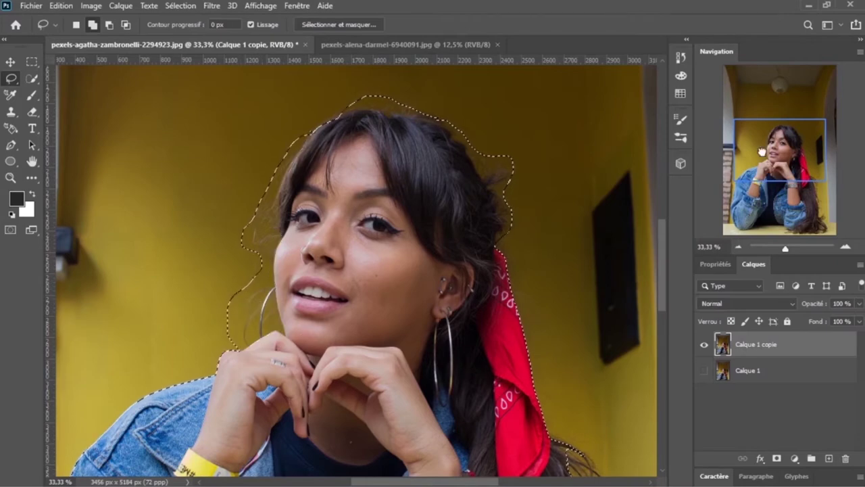
scroll(466, 100, "down", 5)
left_click_drag(465, 98, 519, 194)
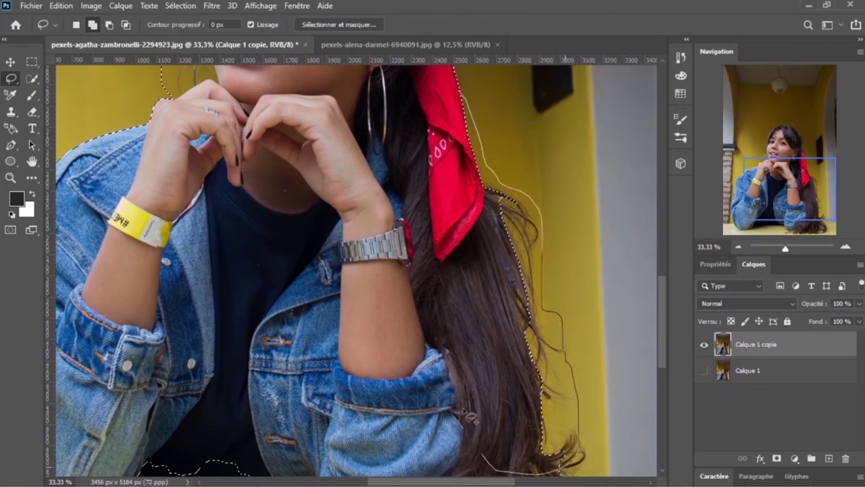
left_click_drag(548, 319, 571, 466)
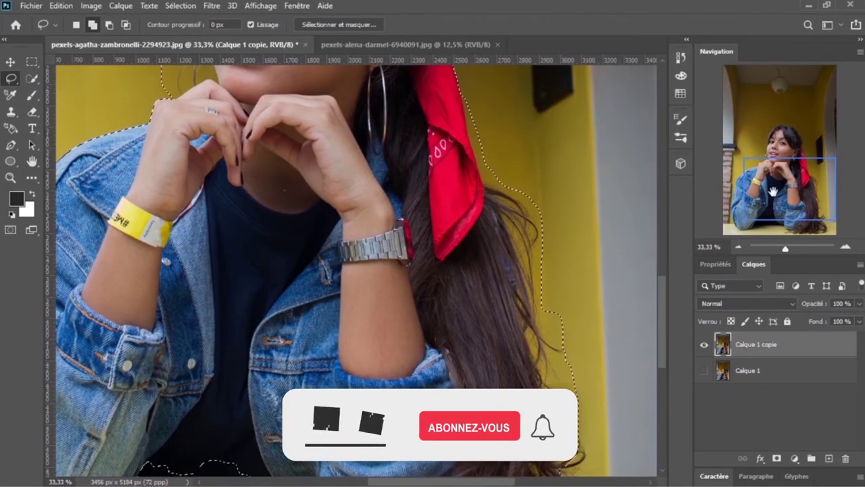
scroll(471, 178, "down", 3)
left_click_drag(571, 323, 605, 470)
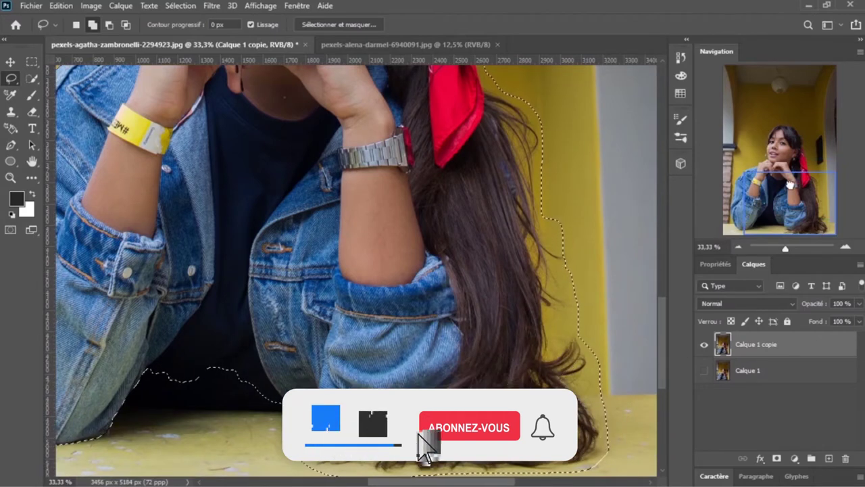
scroll(352, 243, "left", 5)
Straighten the selection's bottom edge, keeping the lower torso and cutting out the tabletop.
left_click(109, 25)
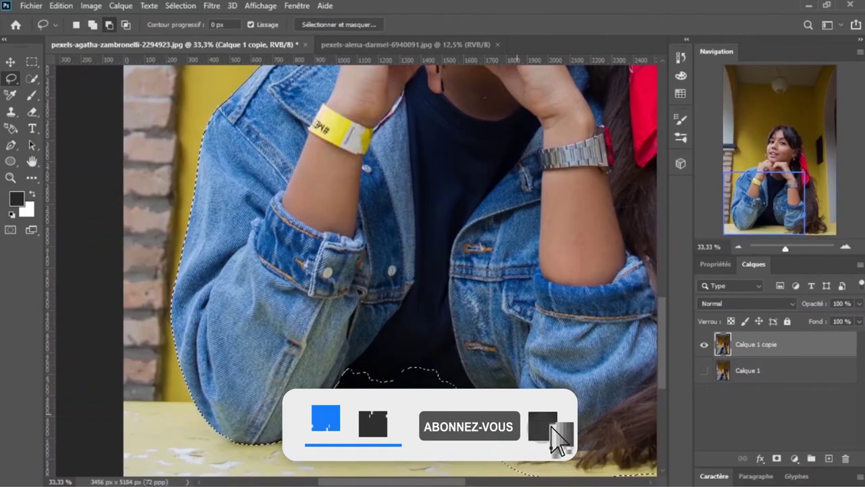
left_click_drag(251, 445, 256, 392)
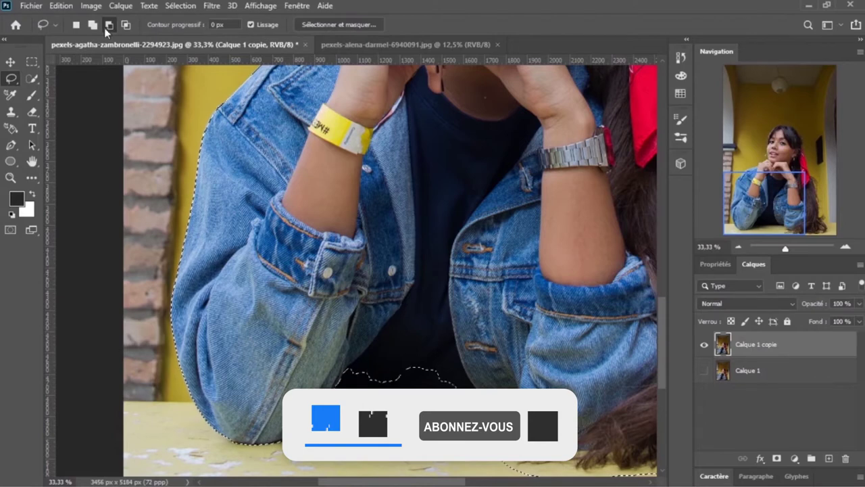
left_click(92, 25)
mouse_move(517, 409)
left_mouse_down()
mouse_move(529, 403)
mouse_move(460, 406)
left_mouse_up()
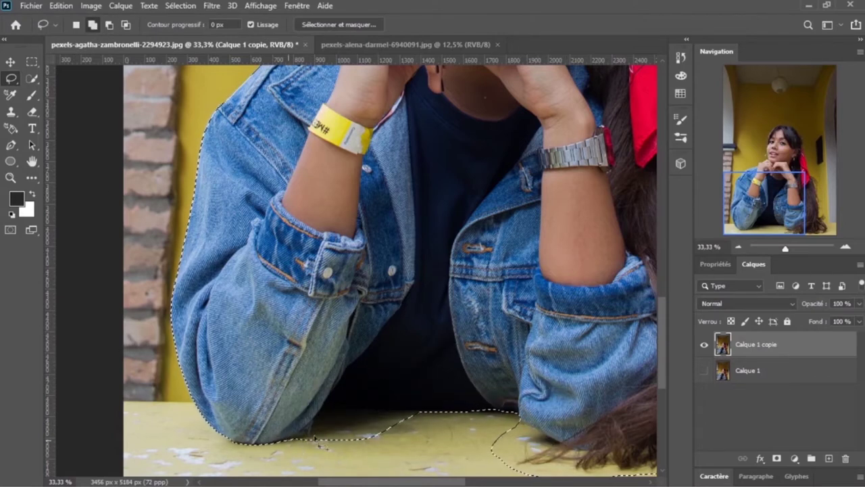
left_click_drag(304, 439, 416, 409)
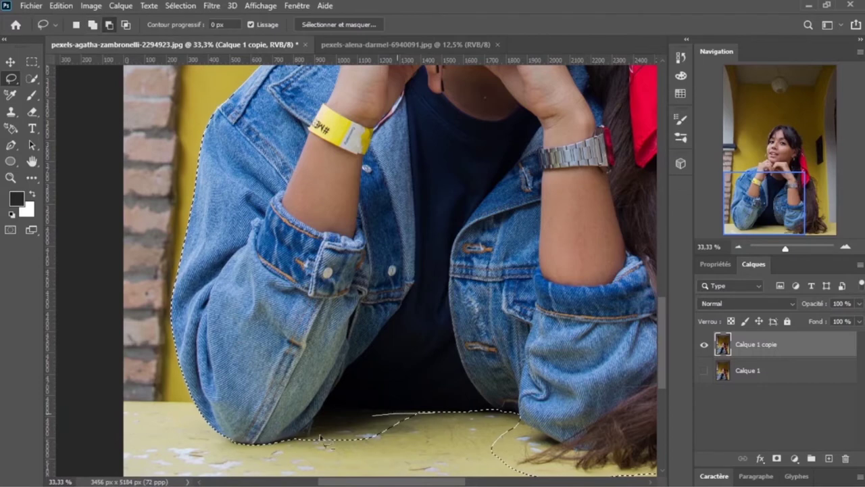
left_click(93, 25)
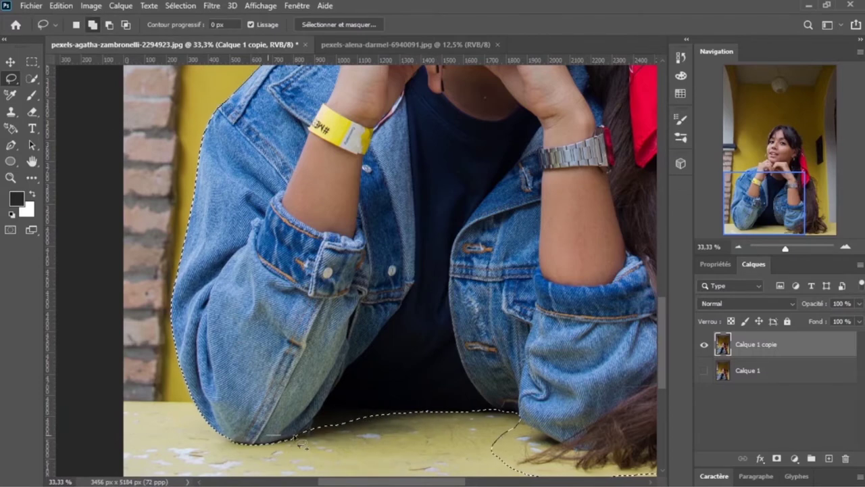
scroll(298, 88, "down", 3)
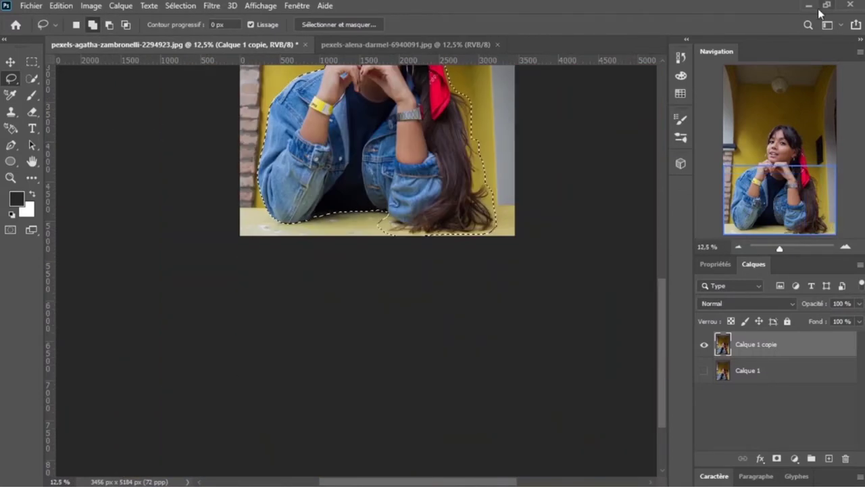
left_click_drag(767, 201, 762, 194)
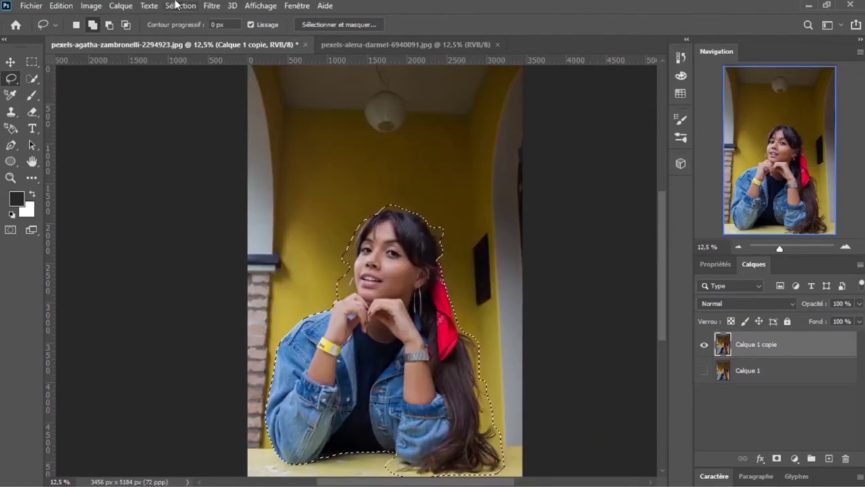
In Select and Mask, brush the wall fringe off the hair beside the face and along the top.
left_click(346, 26)
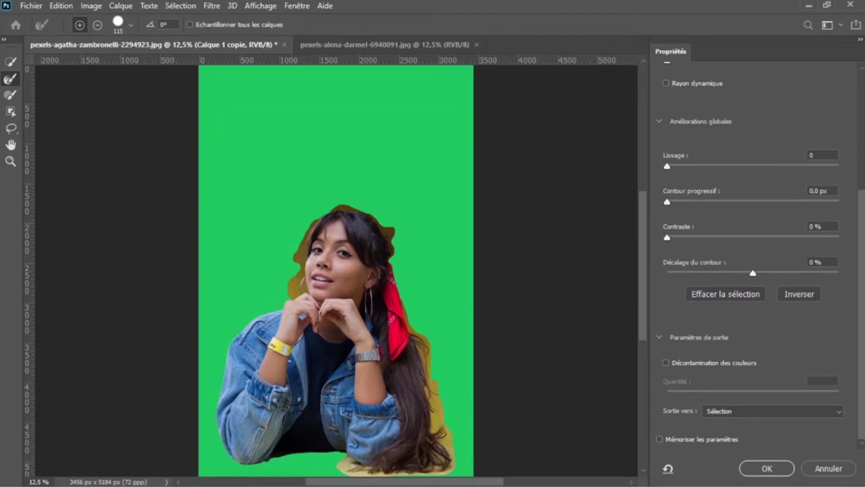
scroll(834, 173, "up", 3)
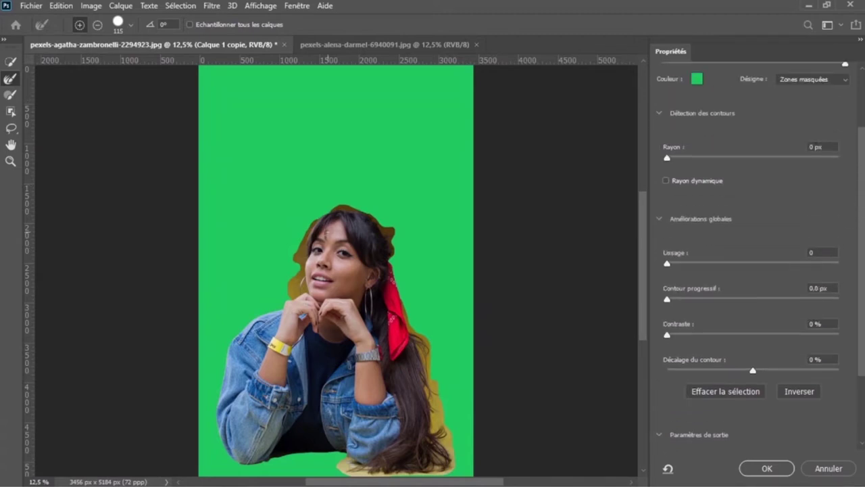
key("ctrl+plus")
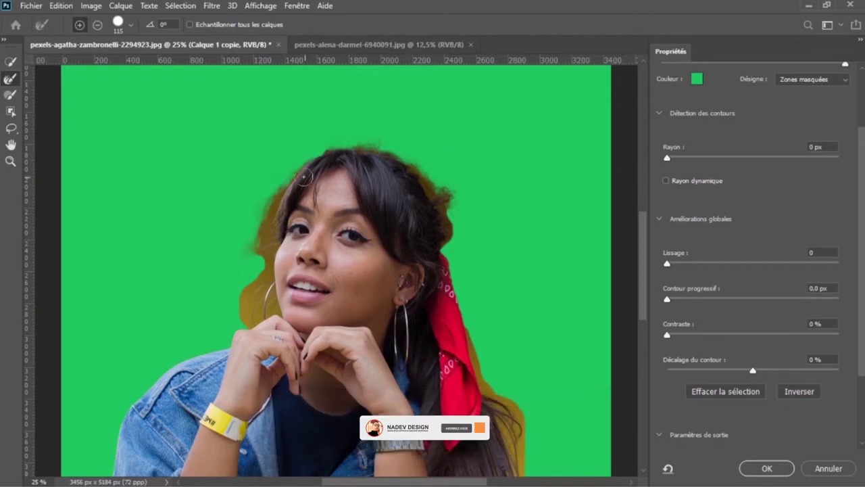
left_click_drag(283, 186, 249, 218)
left_click_drag(266, 260, 302, 310)
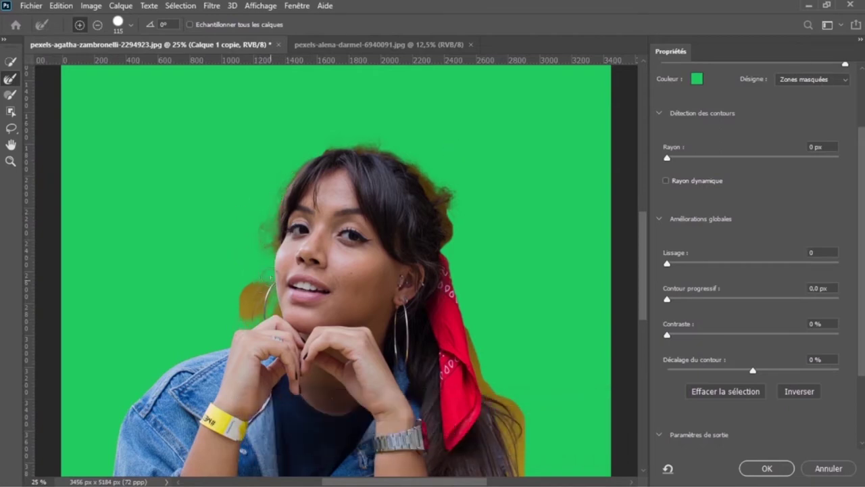
left_click_drag(269, 277, 257, 309)
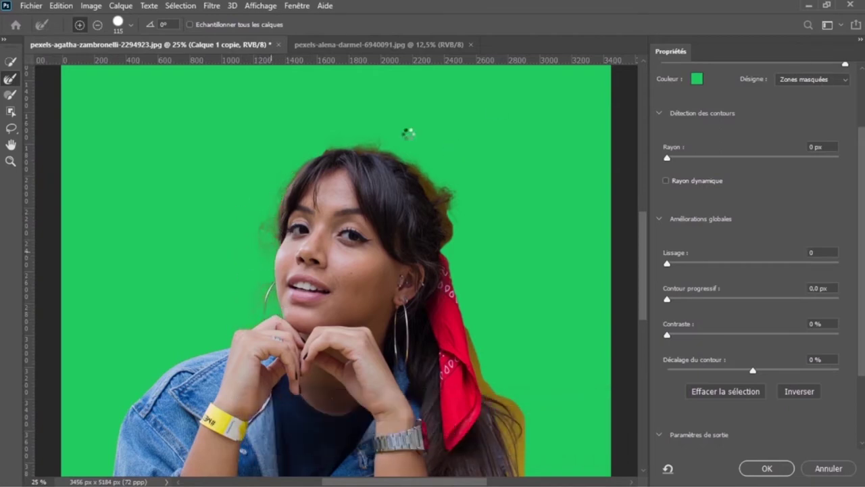
left_click_drag(351, 150, 470, 255)
left_click_drag(444, 228, 446, 196)
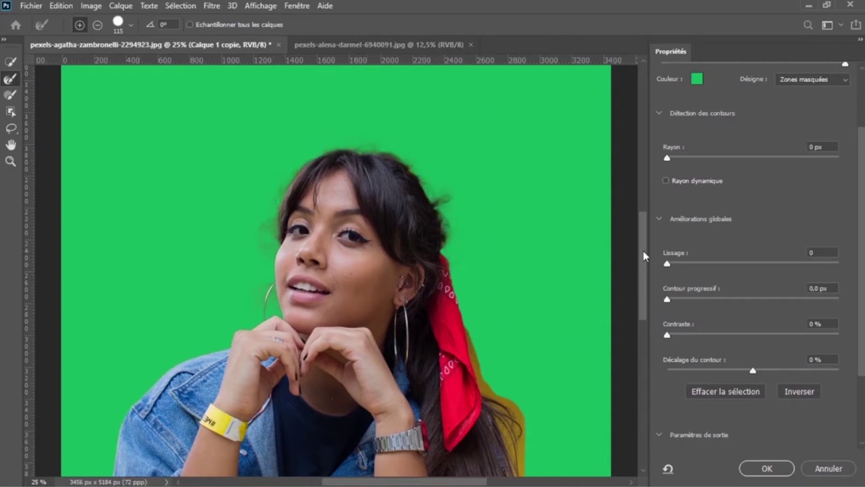
Clean the olive fringe off the long hair down the right side.
scroll(645, 262, "down", 3)
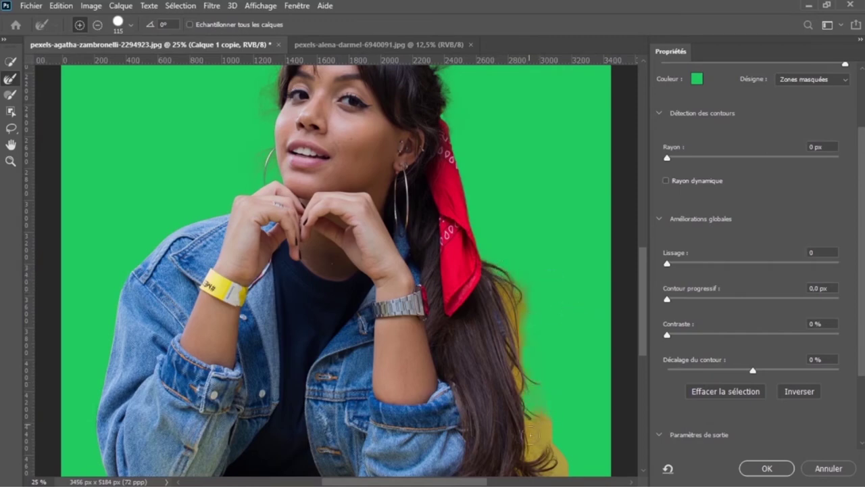
left_click_drag(528, 311, 534, 413)
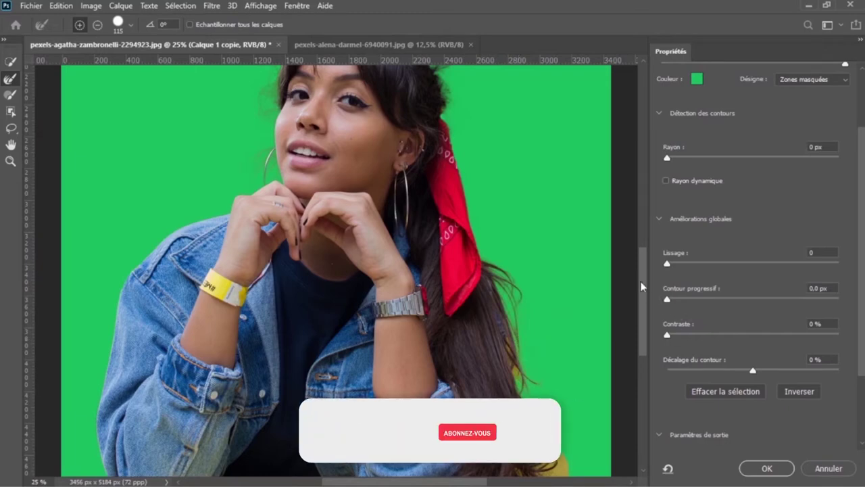
scroll(642, 286, "down", 3)
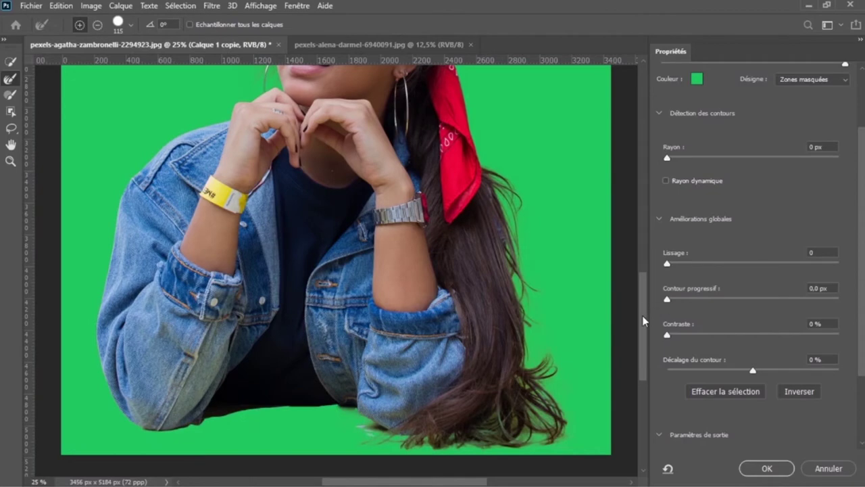
mouse_move(642, 314)
left_mouse_down()
mouse_move(638, 343)
mouse_move(646, 301)
mouse_move(652, 345)
left_mouse_up()
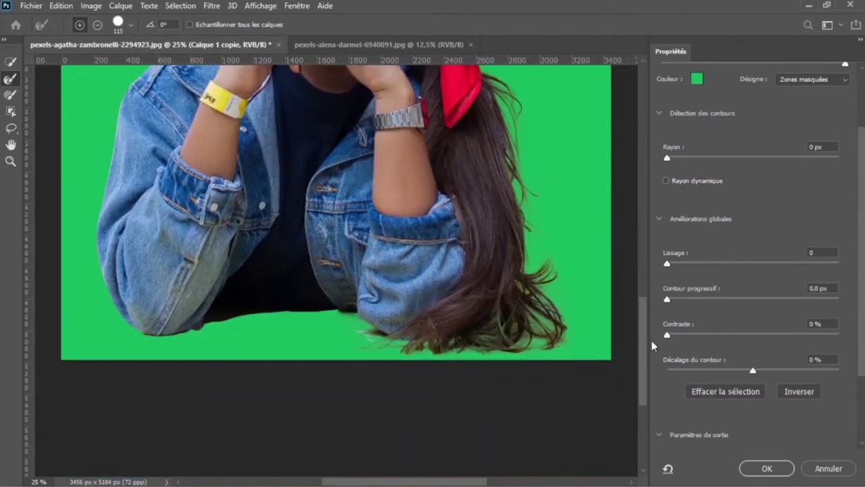
scroll(751, 255, "down", 2)
scroll(750, 255, "down", 1)
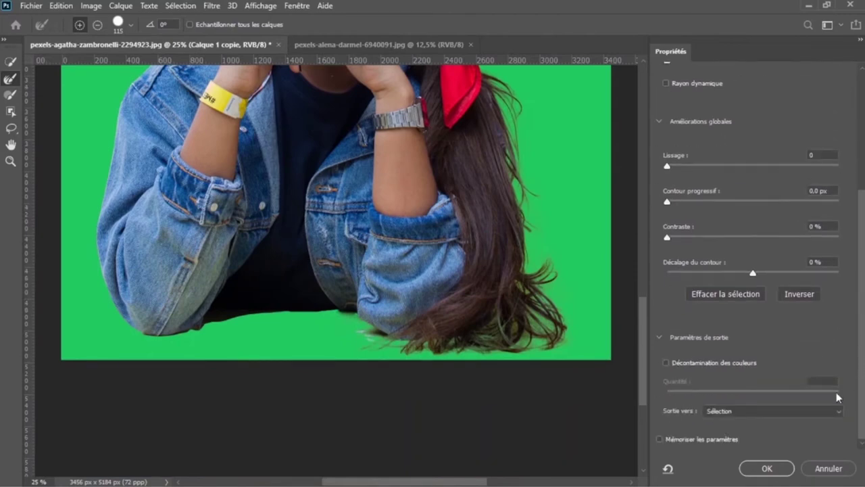
Output the refined selection to a new layer with layer mask.
left_click(790, 413)
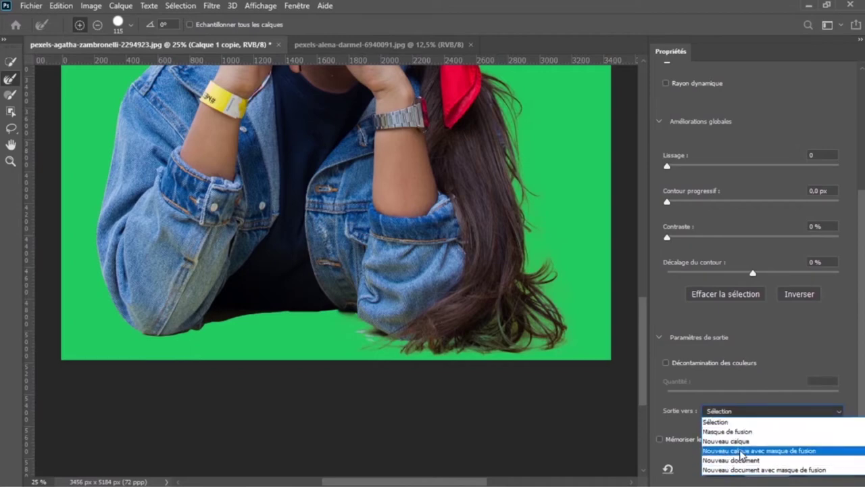
left_click(742, 451)
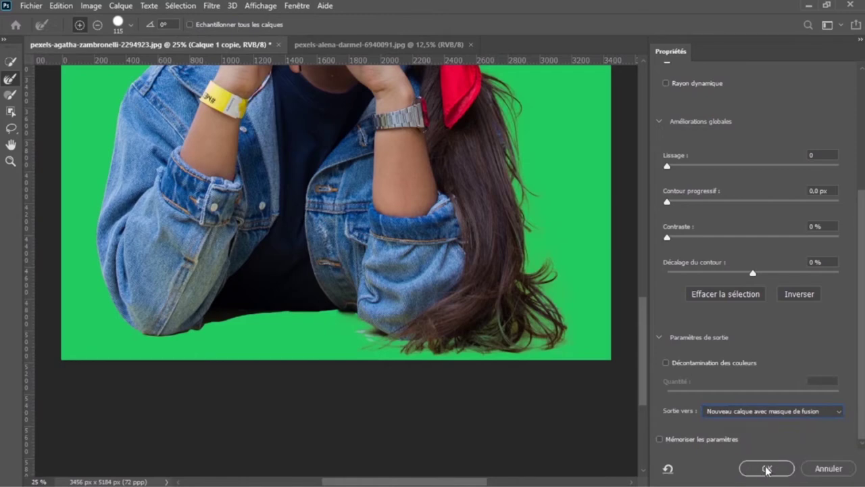
left_click(767, 468)
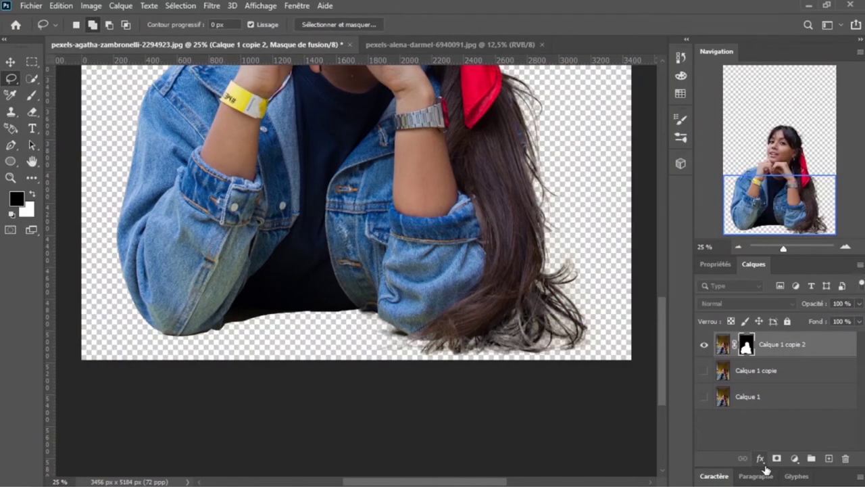
Zoom out to 12.5% and scroll up to show the whole cut-out woman.
key("ctrl+minus")
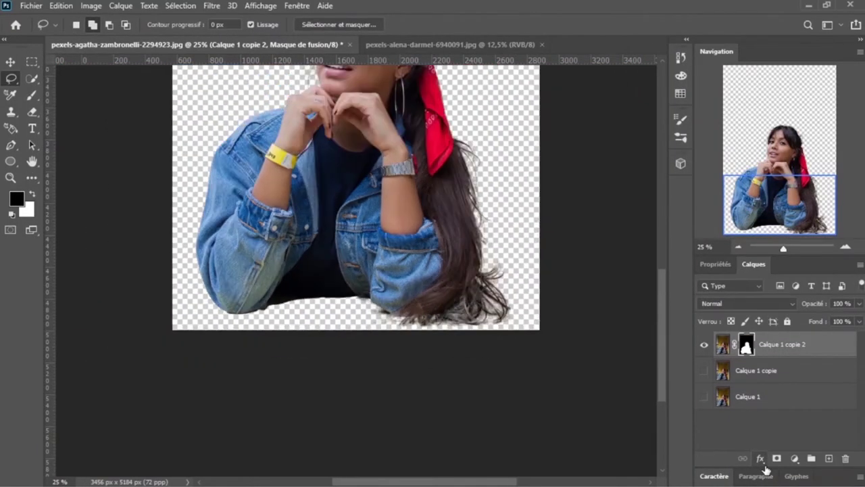
key("ctrl+minus")
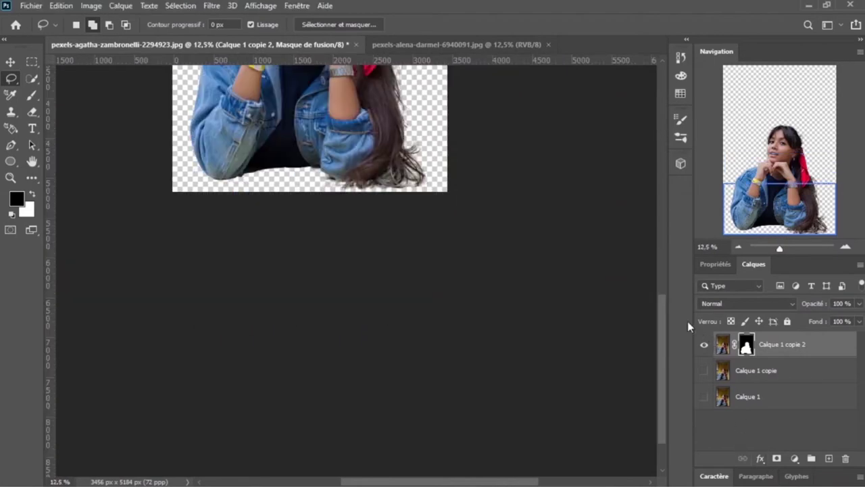
left_click_drag(663, 341, 642, 265)
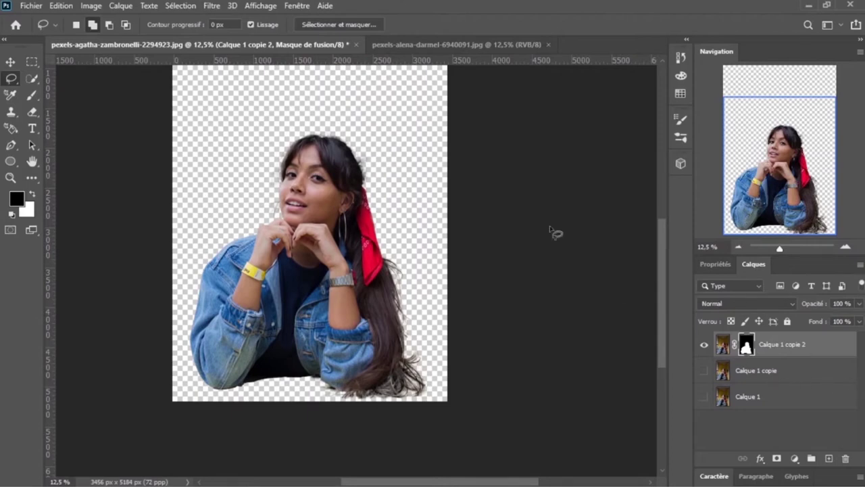
Unlock the neon photo's Arrière-plan layer and drag it into the portrait document as Calque 2.
left_click(450, 45)
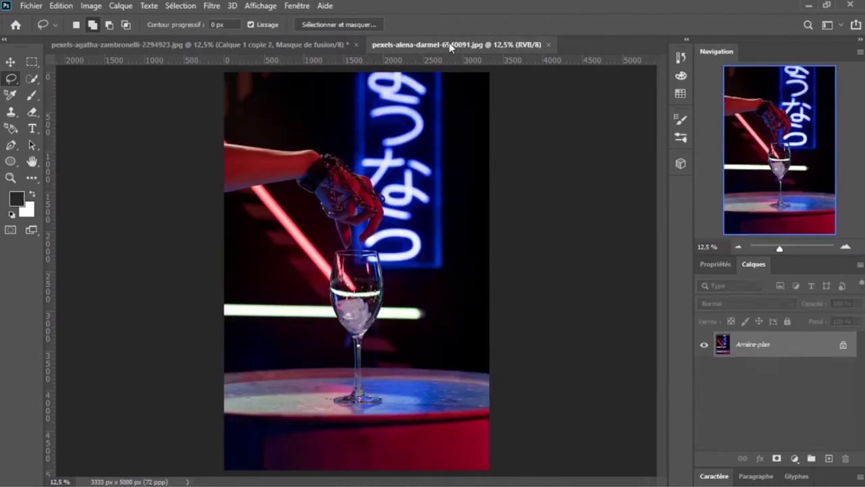
left_click(843, 349)
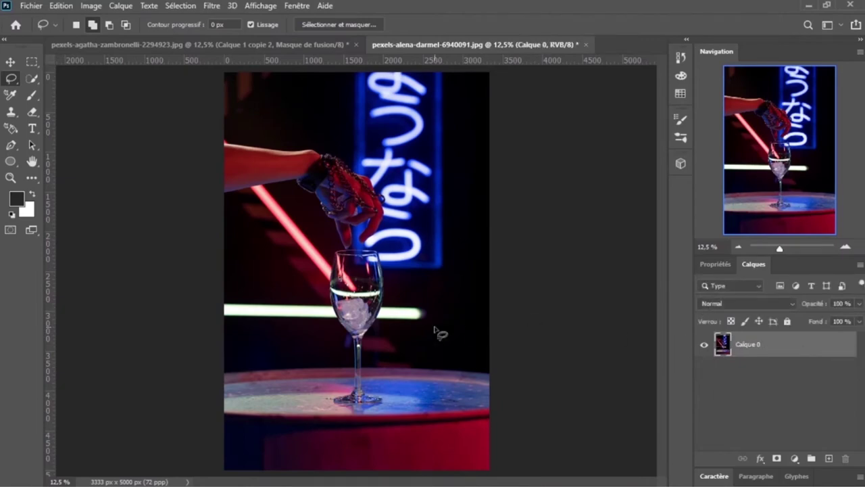
left_click(10, 63)
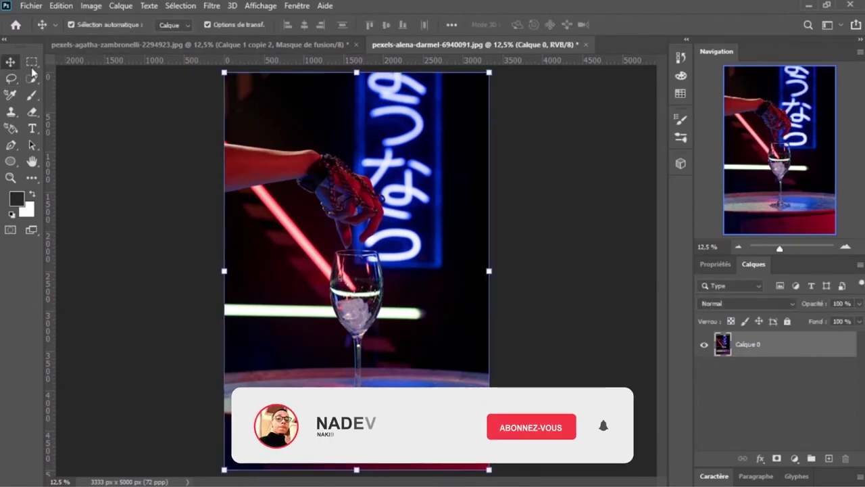
mouse_move(360, 287)
left_mouse_down()
mouse_move(217, 45)
mouse_move(331, 304)
mouse_move(298, 265)
mouse_move(304, 273)
left_mouse_up()
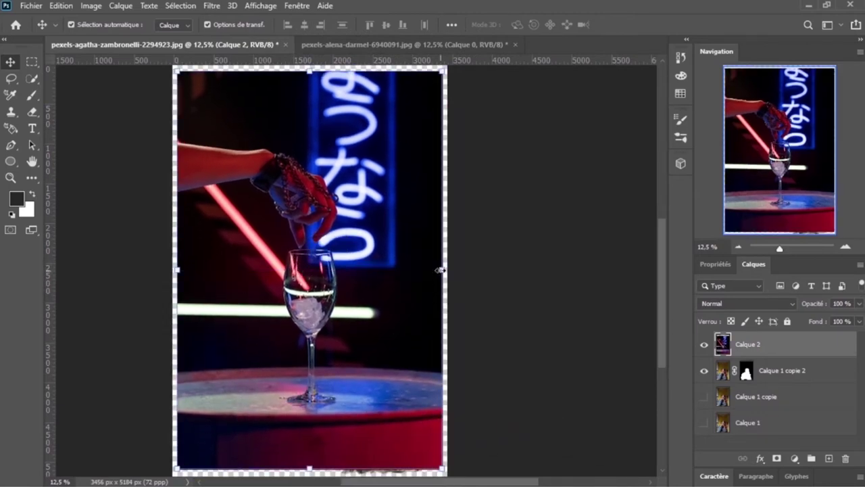
Scale the neon photo to 107.44% and shift it left to cover the canvas.
left_click_drag(439, 269, 462, 270)
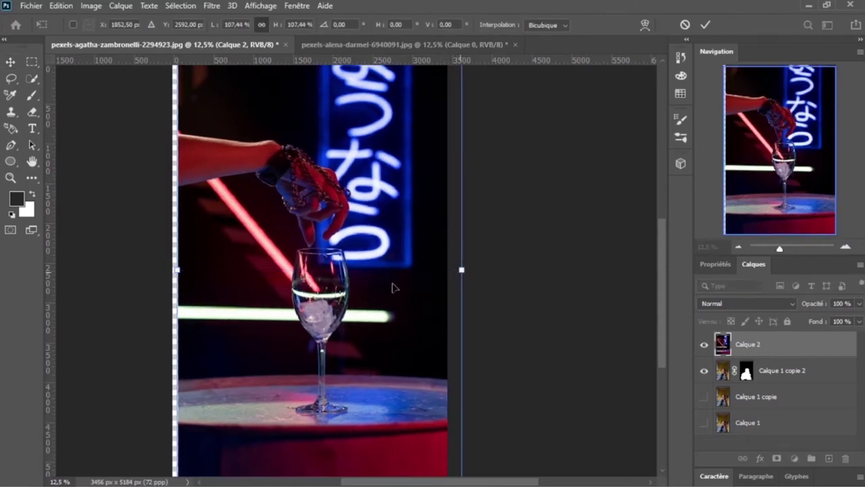
left_click_drag(394, 287, 384, 287)
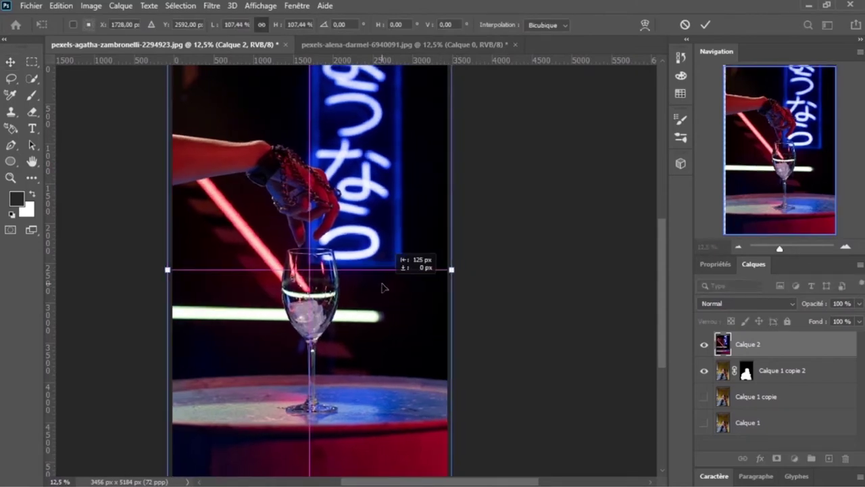
left_click(708, 26)
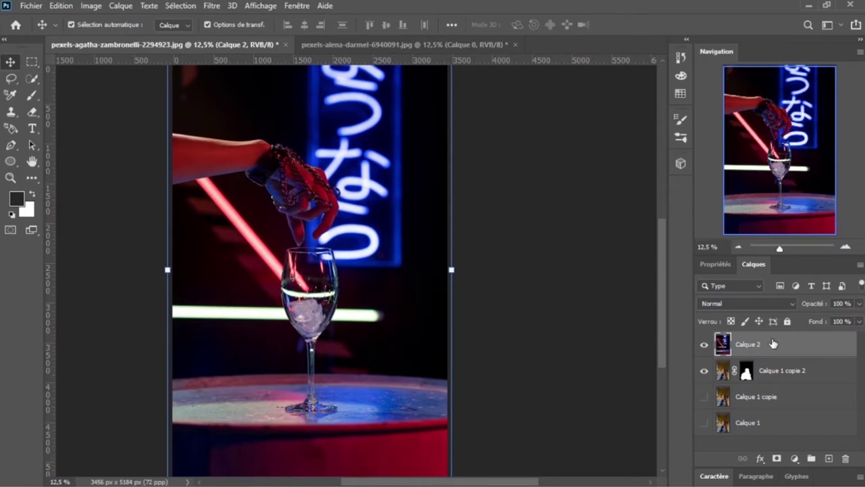
left_click(32, 79)
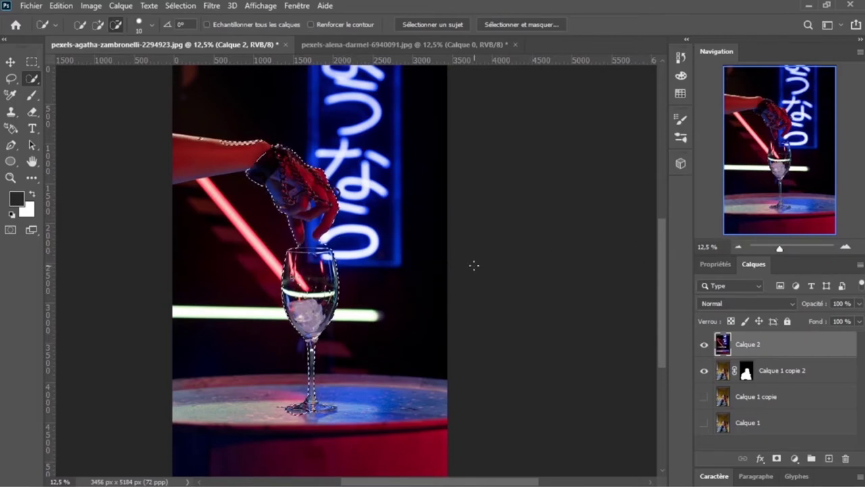
Zoom to 33.33% and scroll to check the glass selection down the stem to its base.
key("ctrl+plus")
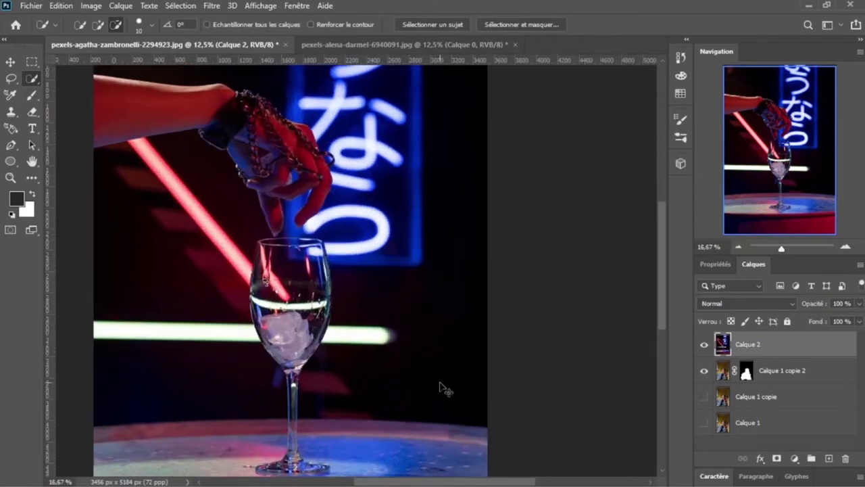
key("ctrl+plus")
key("ctrl+plus")
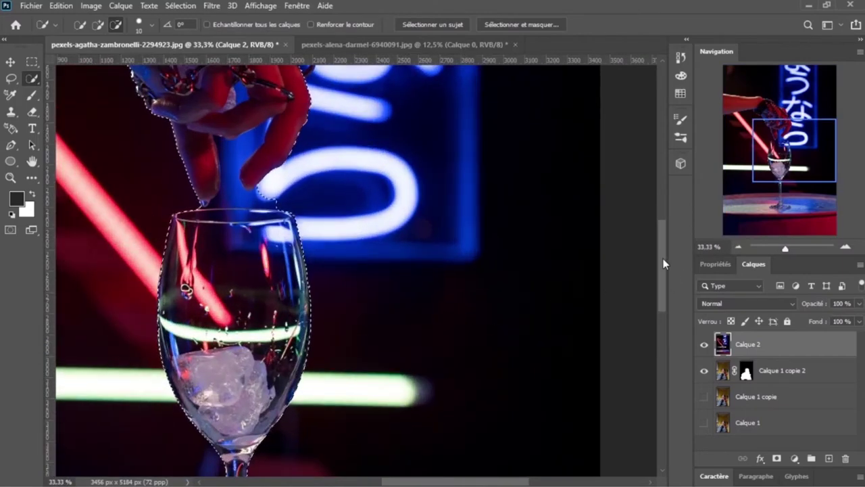
left_click_drag(663, 258, 663, 323)
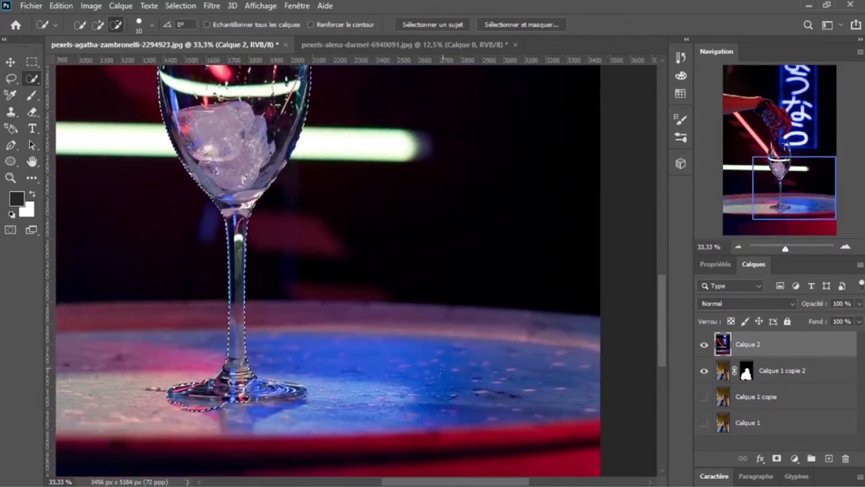
left_click_drag(418, 484, 406, 483)
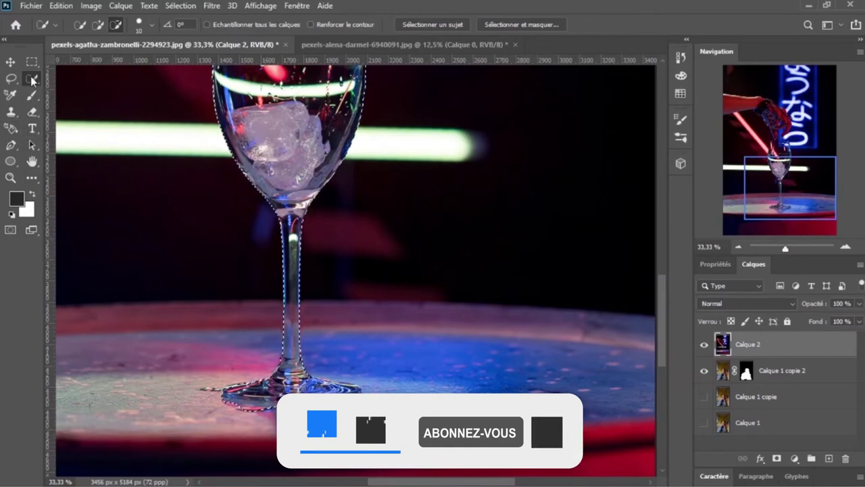
left_click(8, 78)
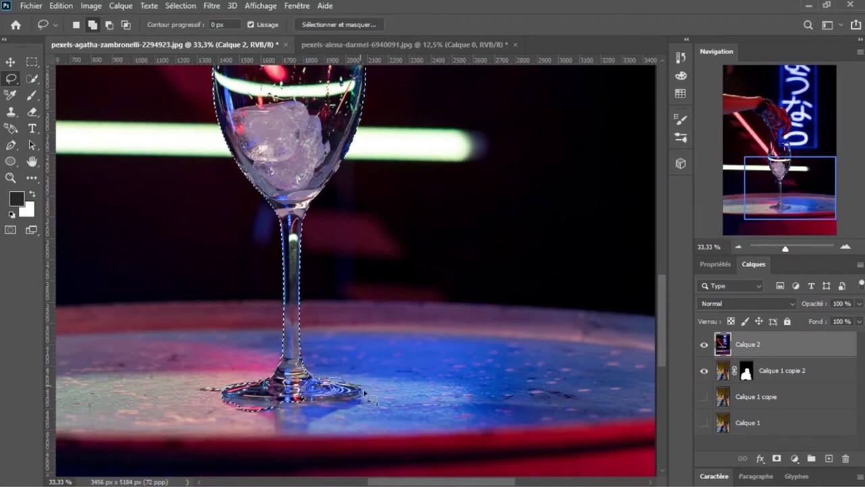
Cut the background gap between finger and glass rim out of the selection and fix the wrist area.
left_click_drag(314, 371, 316, 373)
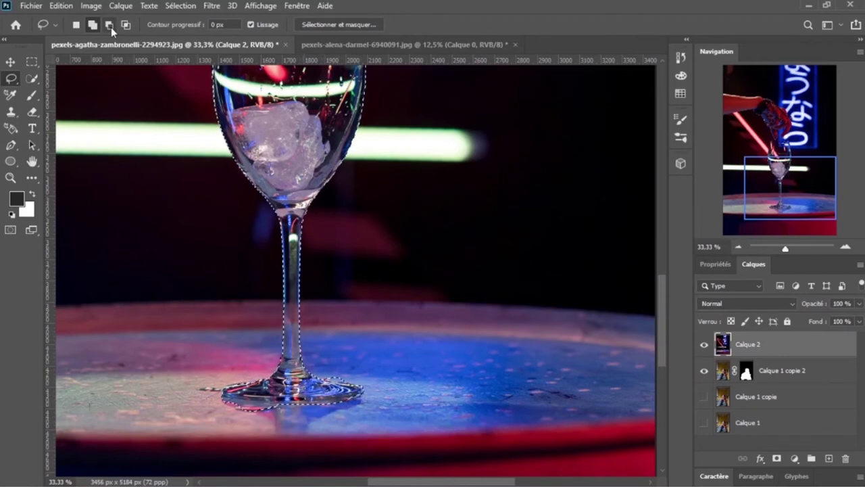
key("ctrl+z")
scroll(317, 236, "up", 2)
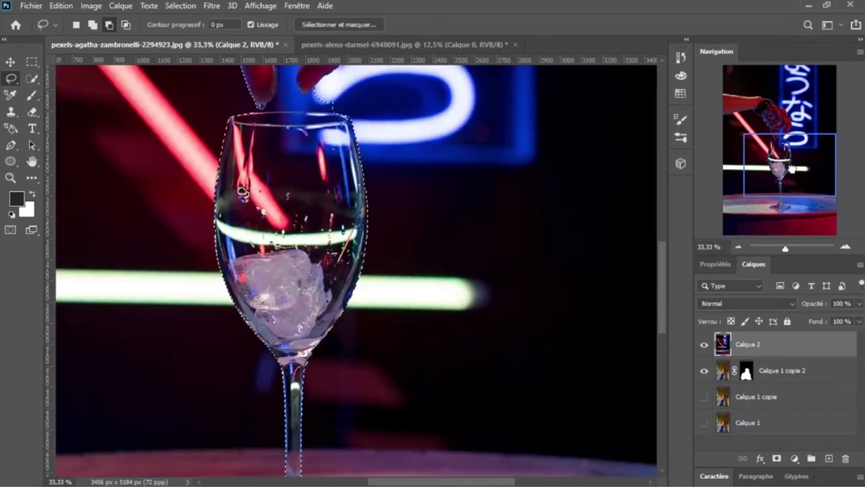
scroll(317, 236, "up", 5)
mouse_move(341, 312)
left_mouse_down()
mouse_move(304, 240)
mouse_move(317, 304)
left_mouse_up()
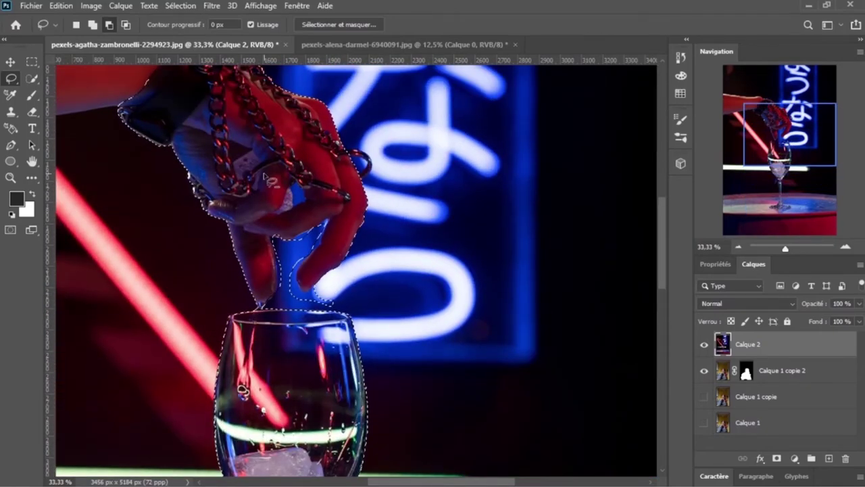
left_click_drag(780, 151, 780, 148)
key("w")
left_click_drag(131, 145, 246, 88)
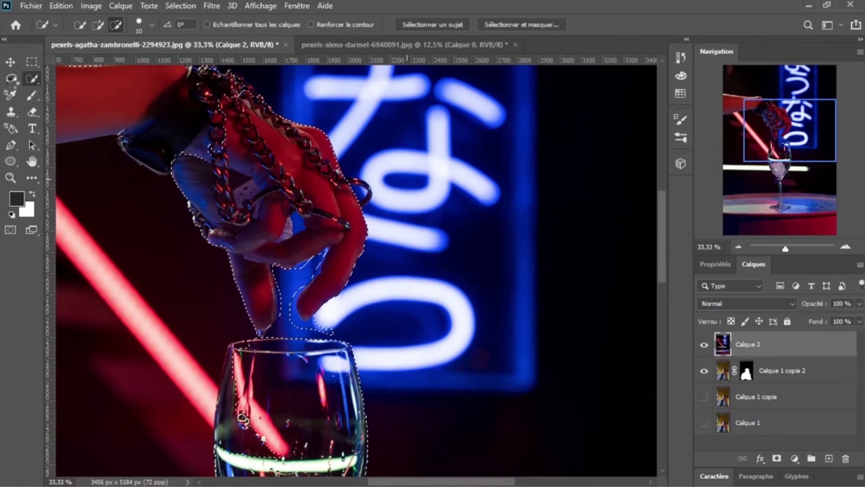
Subtract the hand and forearm from the selection with the Lasso.
left_click(11, 78)
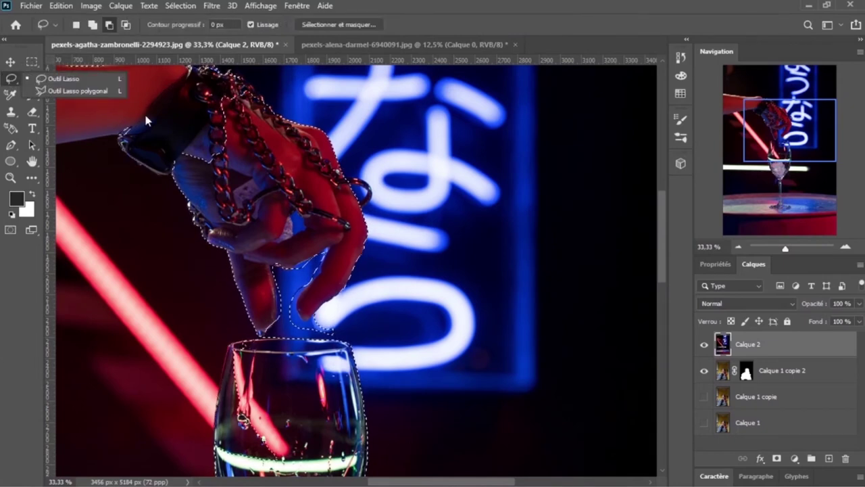
left_click(71, 79)
mouse_move(411, 165)
left_mouse_down()
mouse_move(414, 244)
mouse_move(410, 155)
left_mouse_up()
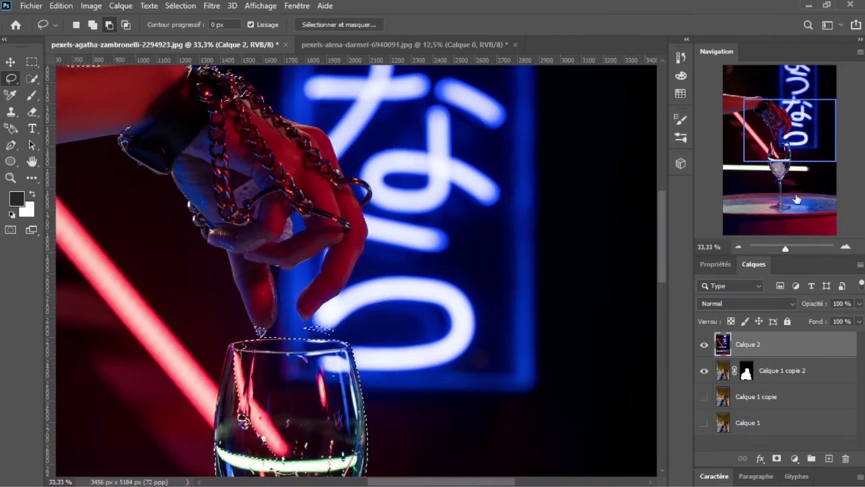
left_click_drag(779, 133, 709, 91)
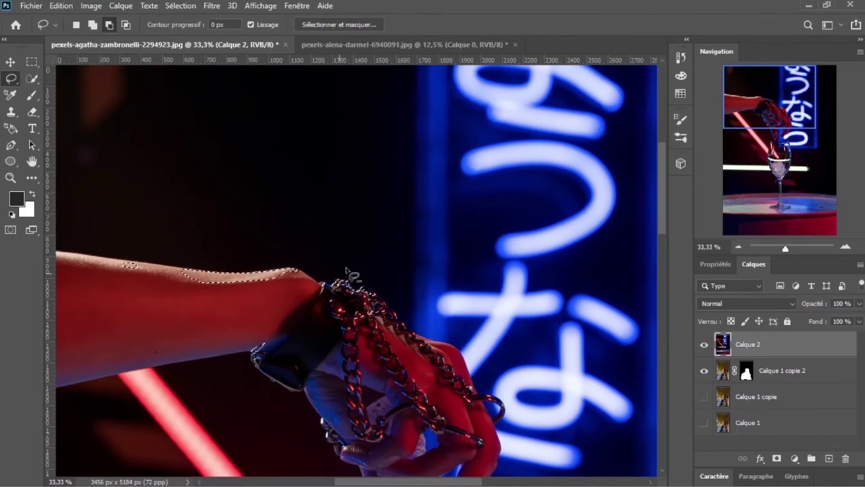
left_click_drag(353, 266, 108, 316)
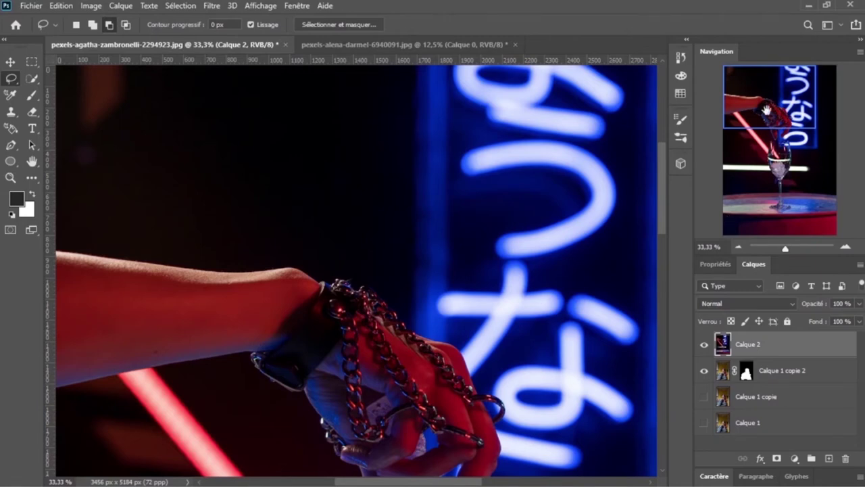
left_click_drag(766, 108, 801, 173)
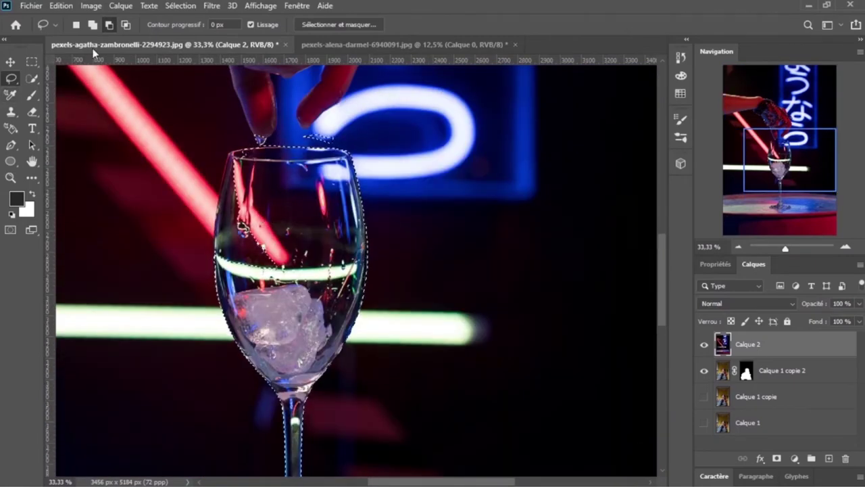
Add the glass's left edge back, tidy the rim, and zoom out to see the whole glass.
left_click(93, 25)
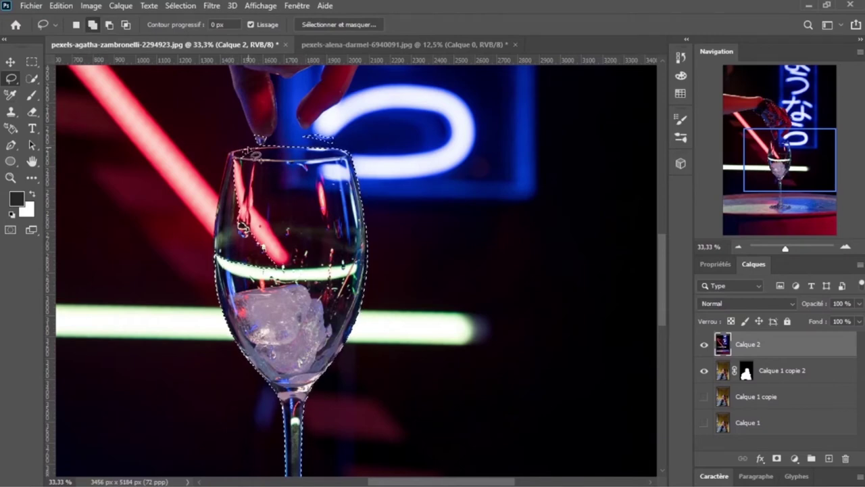
left_click_drag(240, 157, 217, 284)
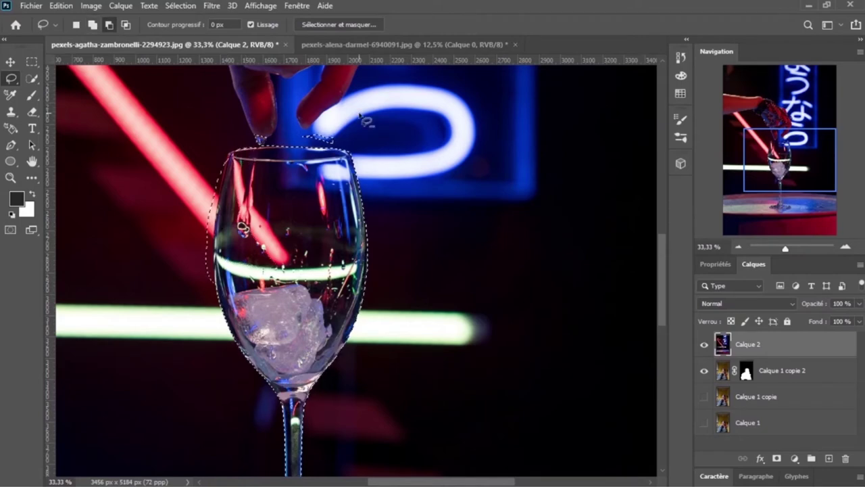
left_click_drag(365, 121, 358, 135)
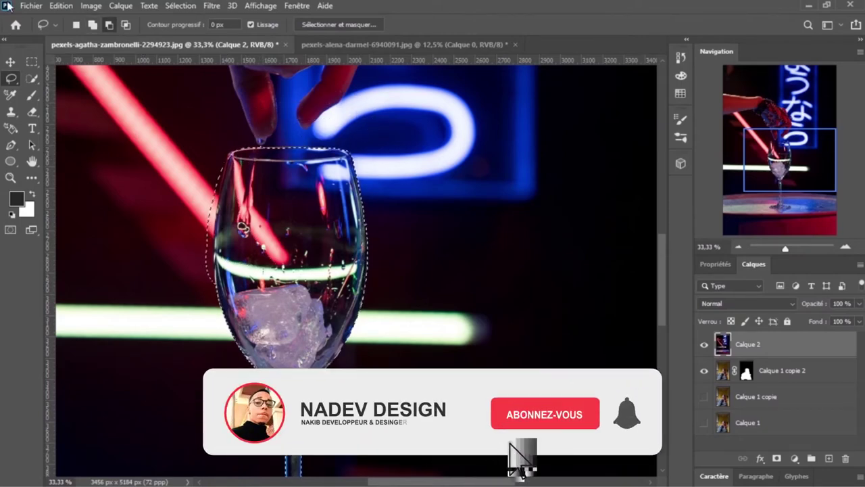
key("w")
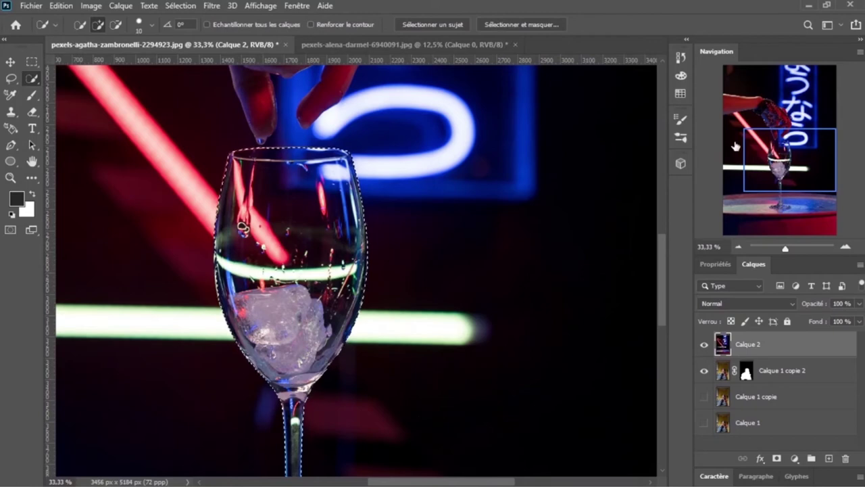
mouse_move(735, 146)
left_mouse_down()
mouse_move(794, 203)
mouse_move(811, 178)
left_mouse_up()
key("ctrl+minus")
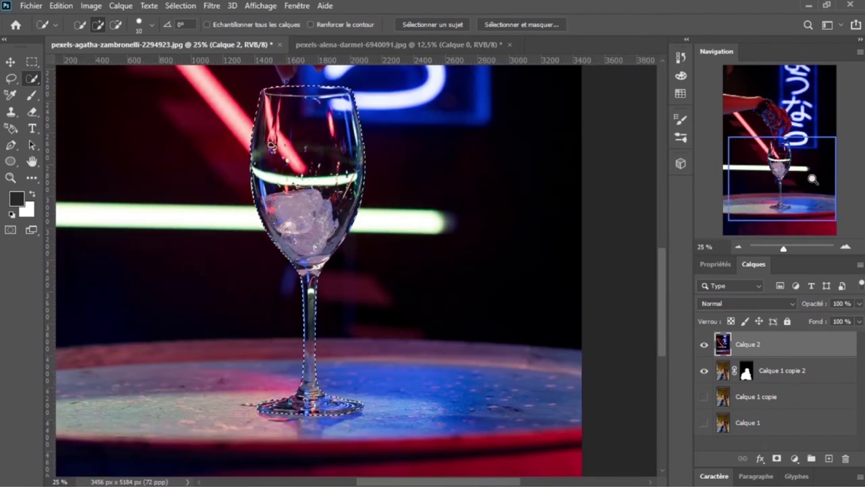
key("ctrl+minus")
key("ctrl+minus")
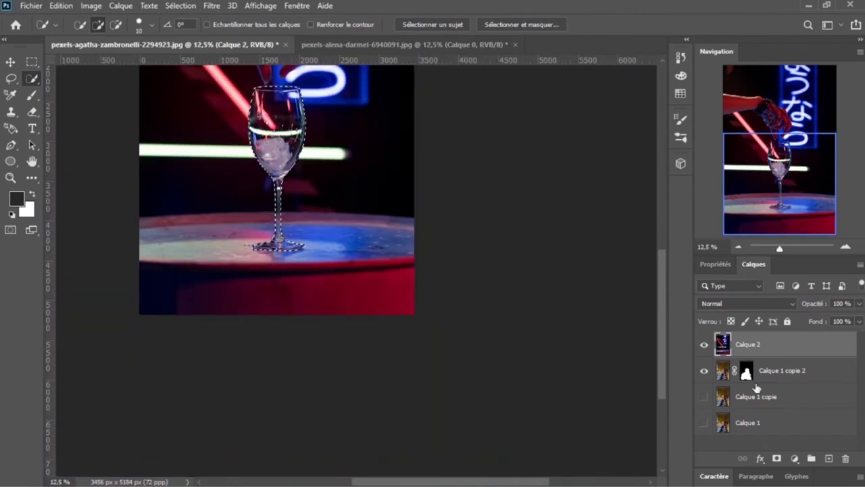
Mask Calque 2 to show only the wine glass and nudge it down.
left_click(776, 459)
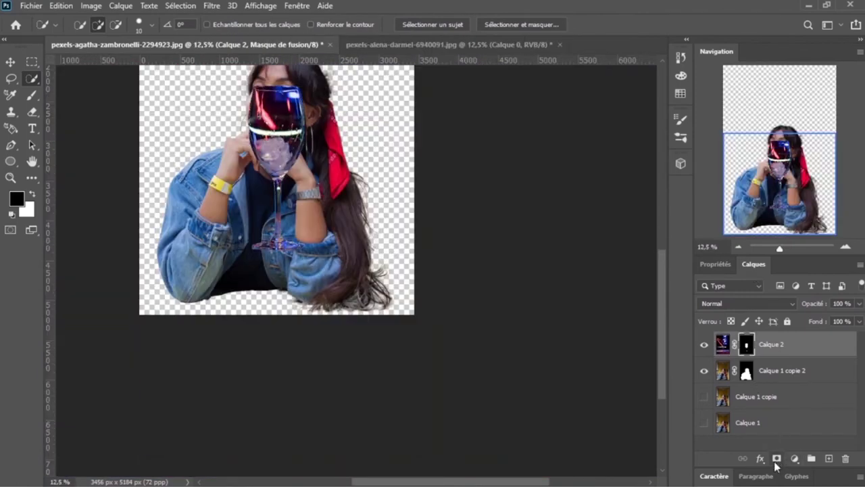
left_click(10, 62)
left_click_drag(275, 136, 269, 183)
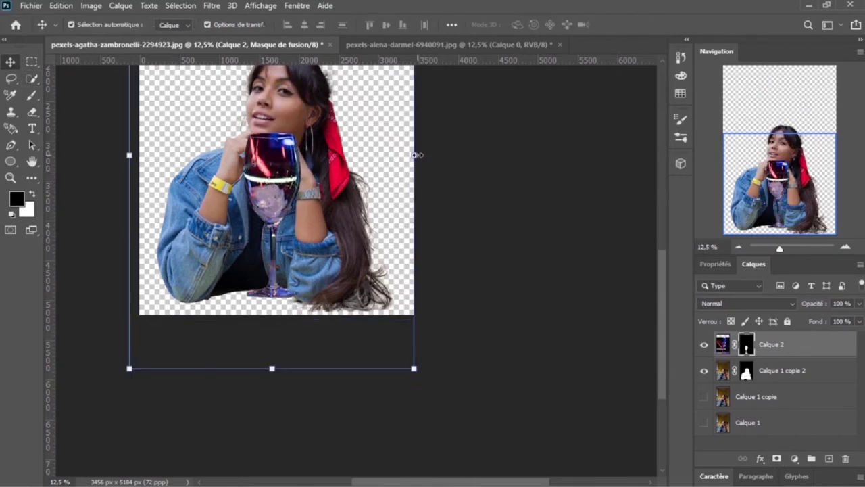
Scale the glass to 66.49% and centre it in front of the woman's chest.
left_click_drag(413, 155, 317, 155)
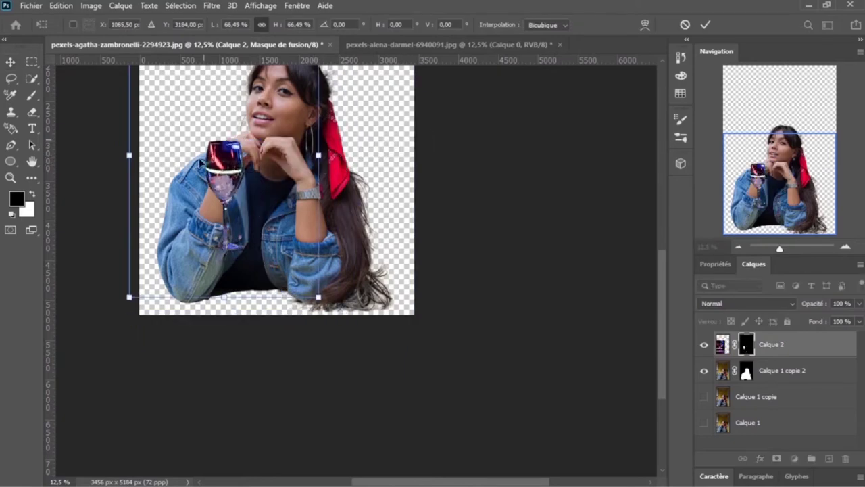
left_click_drag(227, 174, 282, 225)
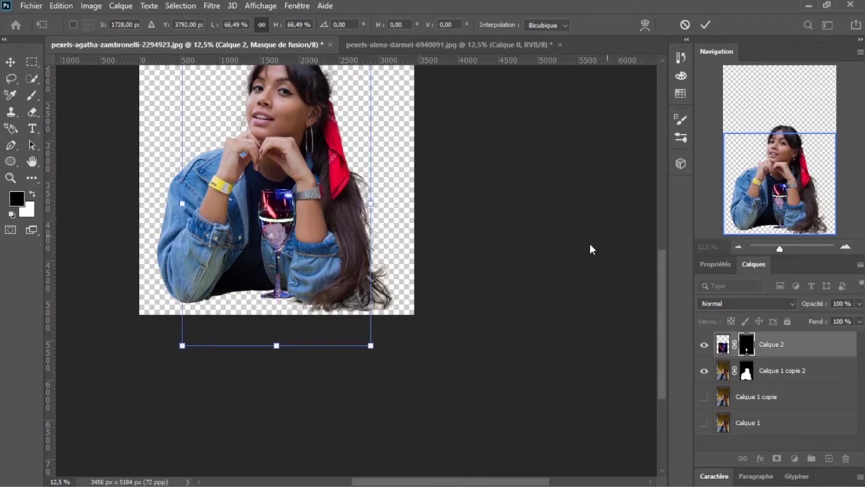
key("Return")
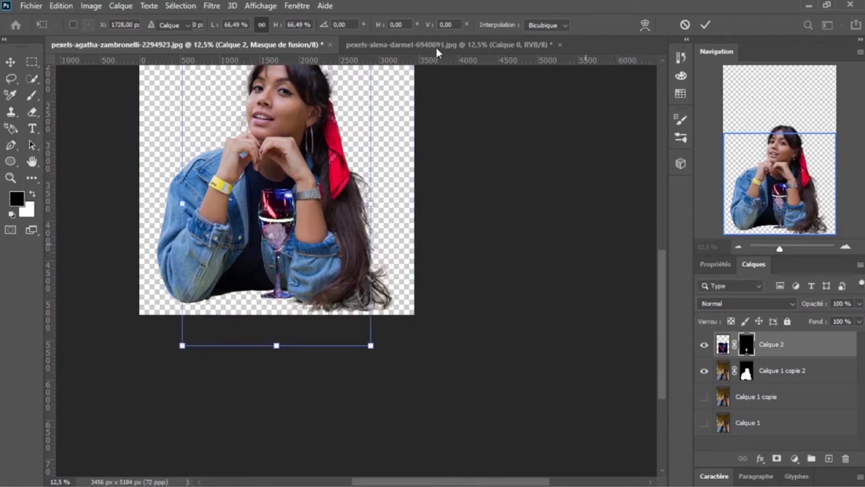
Bring up the neon-bar photo zoomed in and sketch a first lasso outline of the arm.
left_click(426, 45)
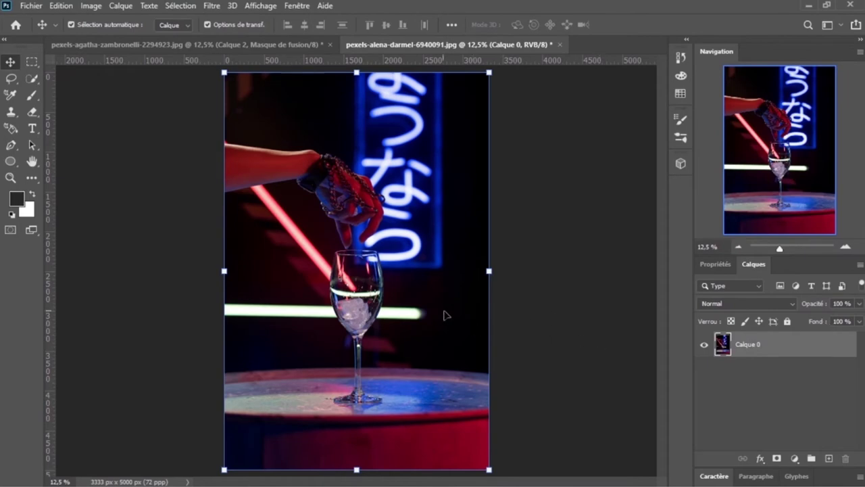
left_click(563, 329)
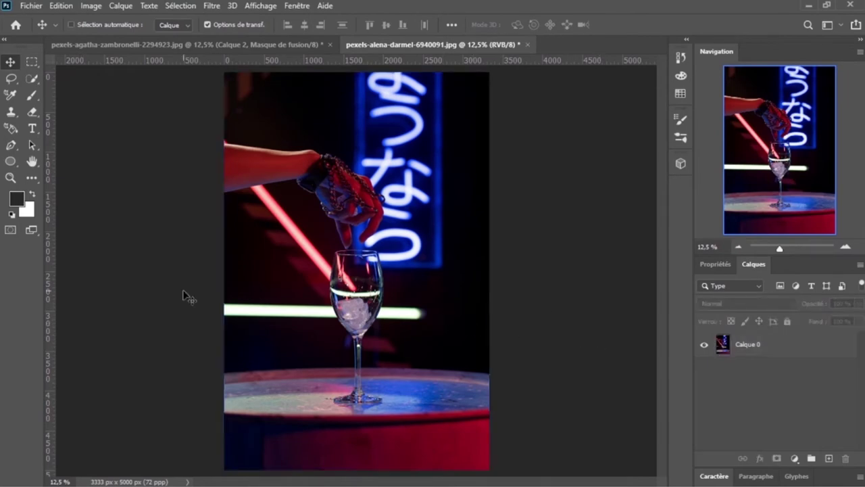
key("ctrl+plus")
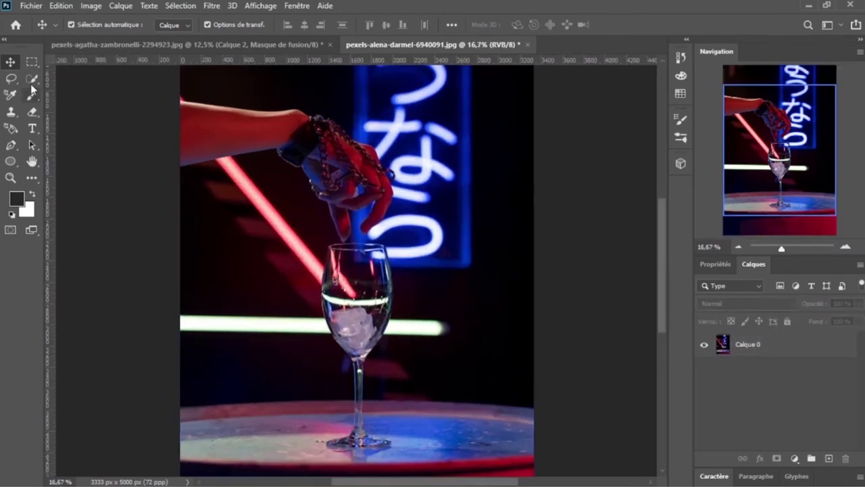
left_click(12, 79)
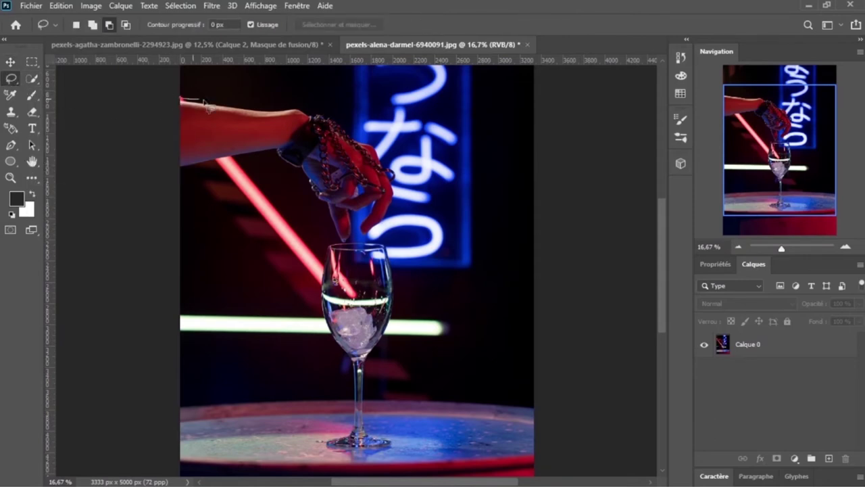
left_click_drag(205, 105, 261, 111)
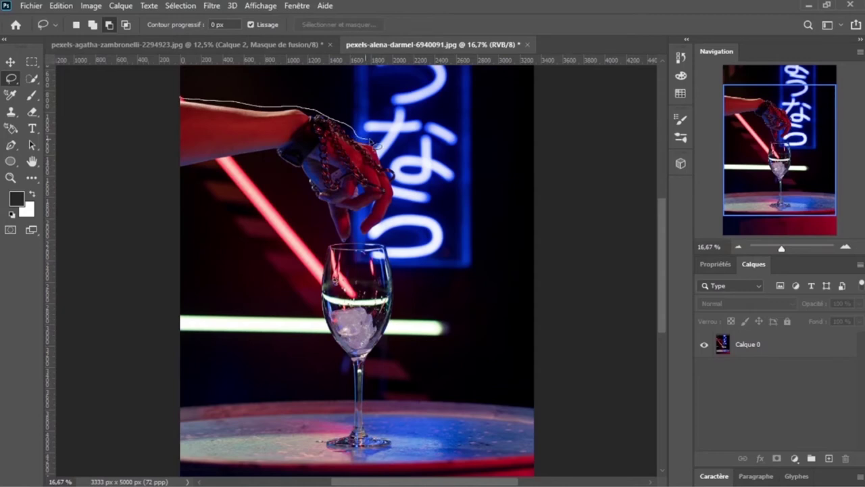
left_click_drag(360, 138, 365, 141)
Duplicate Calque 0 and lasso around the arm, hand and wine glass.
left_click(370, 141)
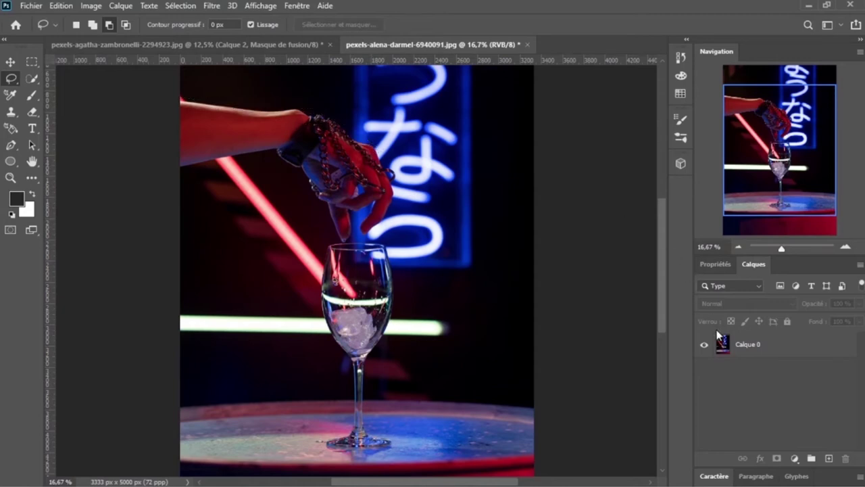
left_click(747, 351)
key("ctrl+j")
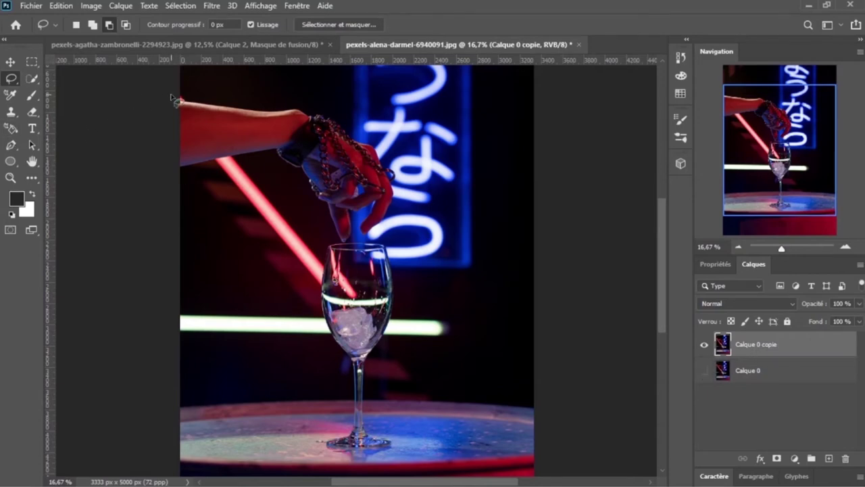
mouse_move(175, 101)
left_mouse_down()
mouse_move(365, 138)
mouse_move(273, 165)
mouse_move(158, 142)
left_mouse_up()
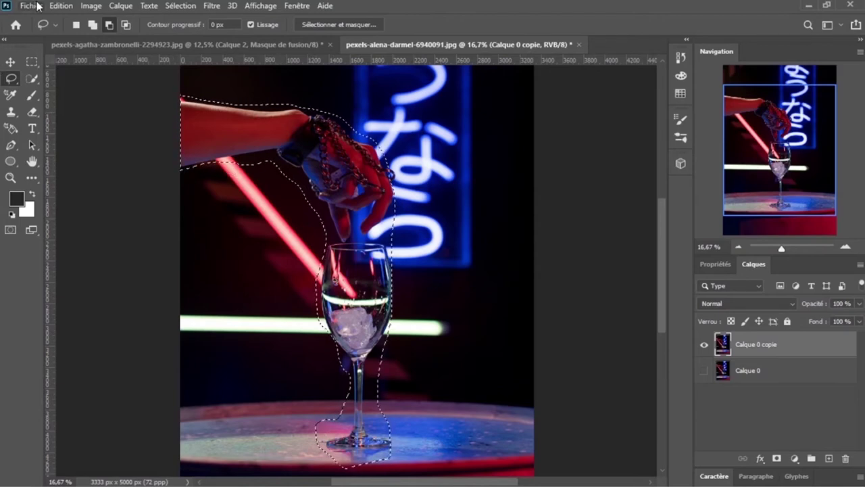
Fill the arm, hand and glass selection with Contenu pris en compte, then deselect.
left_click(61, 6)
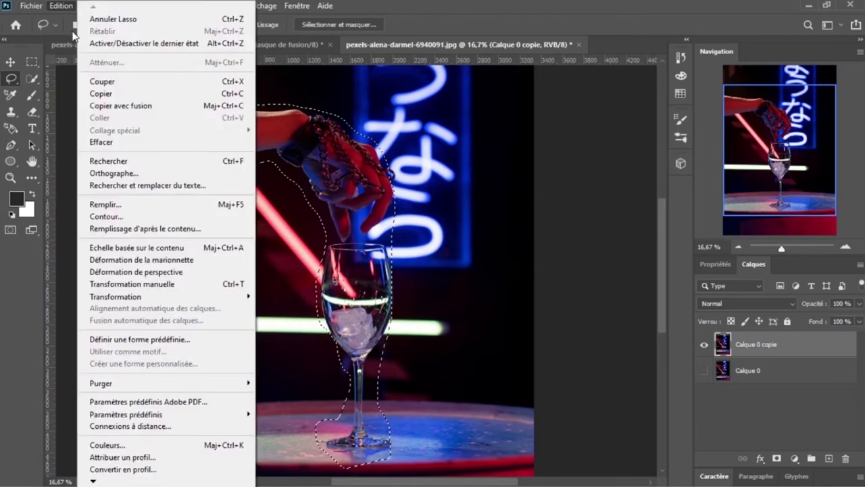
left_click(135, 200)
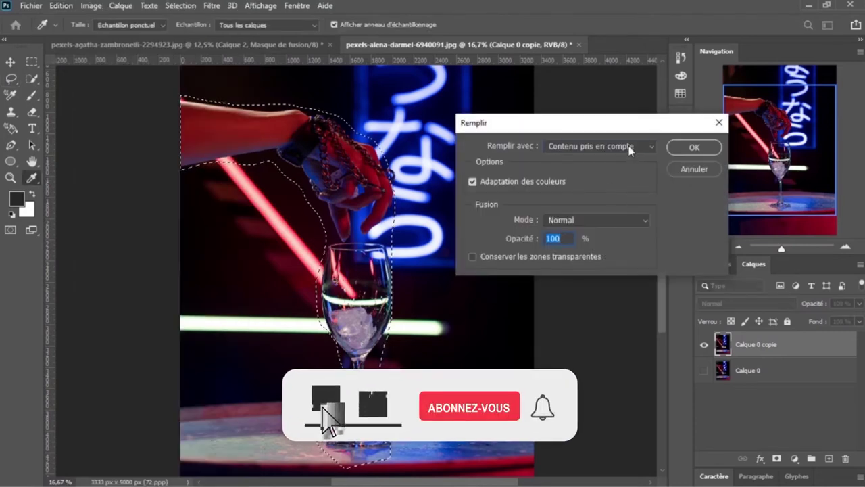
left_click(600, 146)
left_click(571, 212)
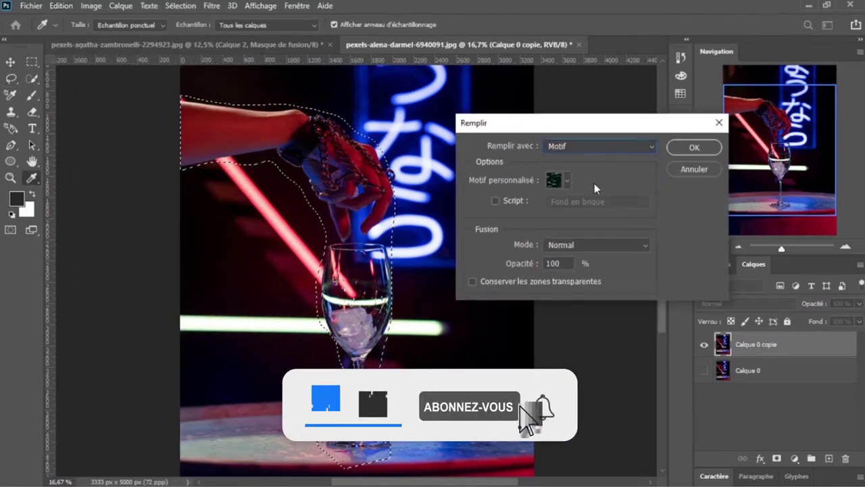
left_click(599, 144)
left_click(592, 200)
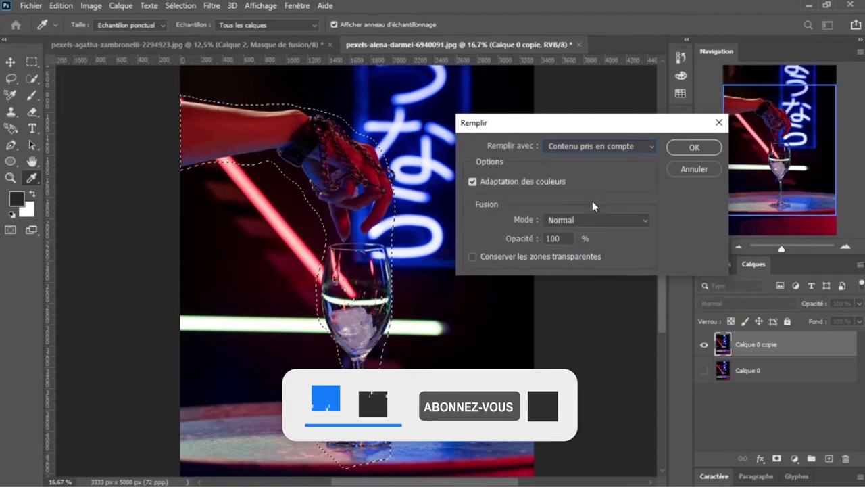
left_click(694, 147)
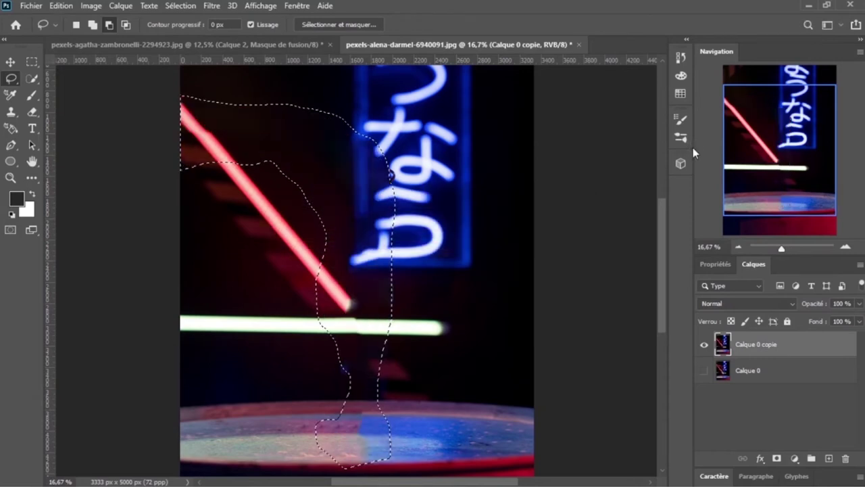
key("ctrl+d")
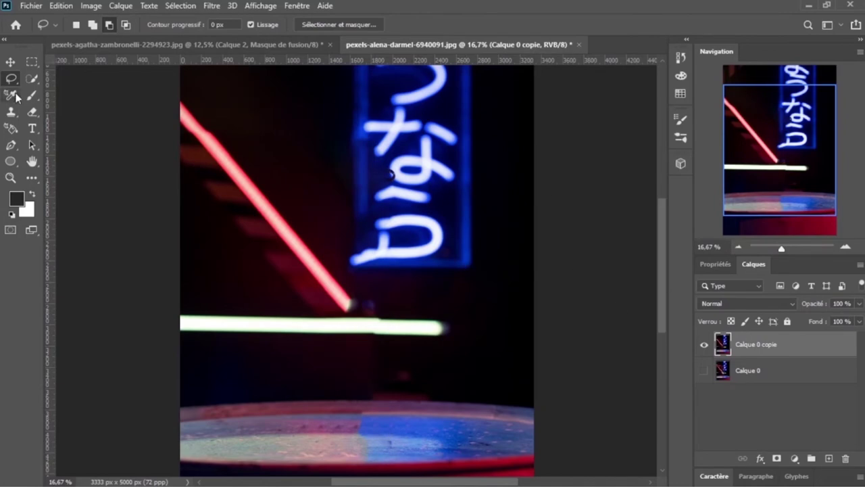
Drag the cleaned neon background into the woman's portrait document.
left_click(10, 61)
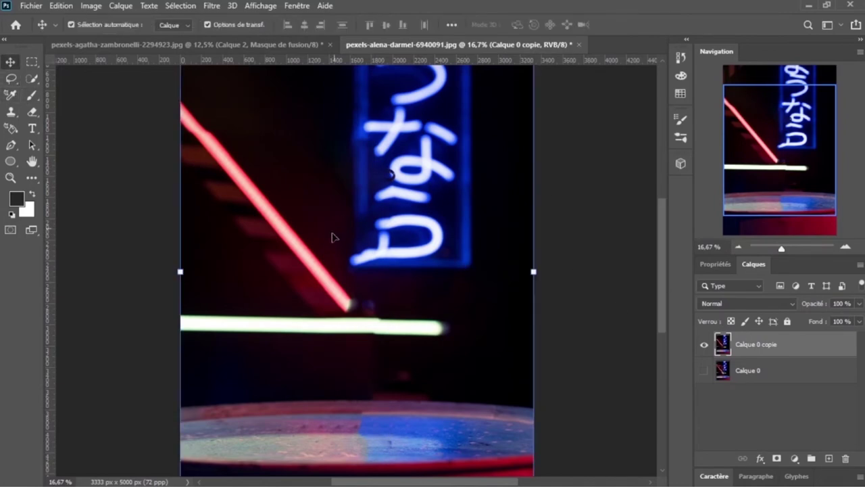
left_click_drag(332, 237, 191, 44)
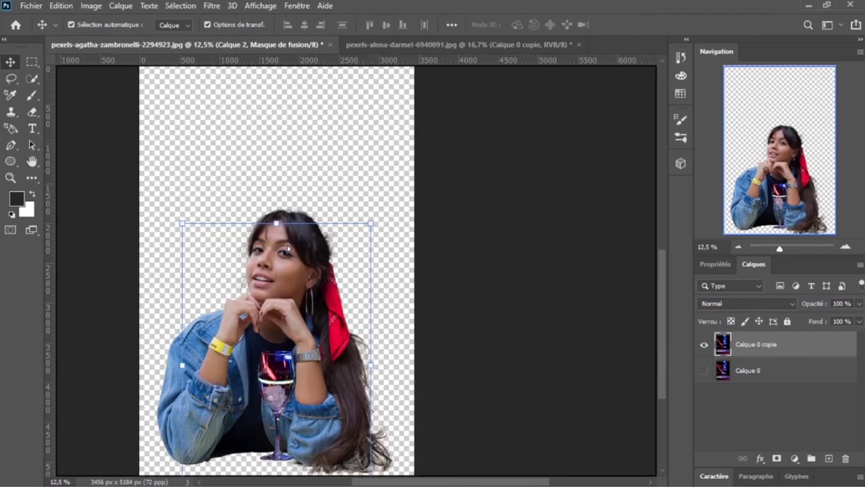
mouse_move(190, 45)
left_mouse_down()
mouse_move(286, 248)
mouse_move(279, 276)
left_mouse_up()
Scale the neon background to 105.79% and nudge it left so it covers the canvas.
key("ctrl+0")
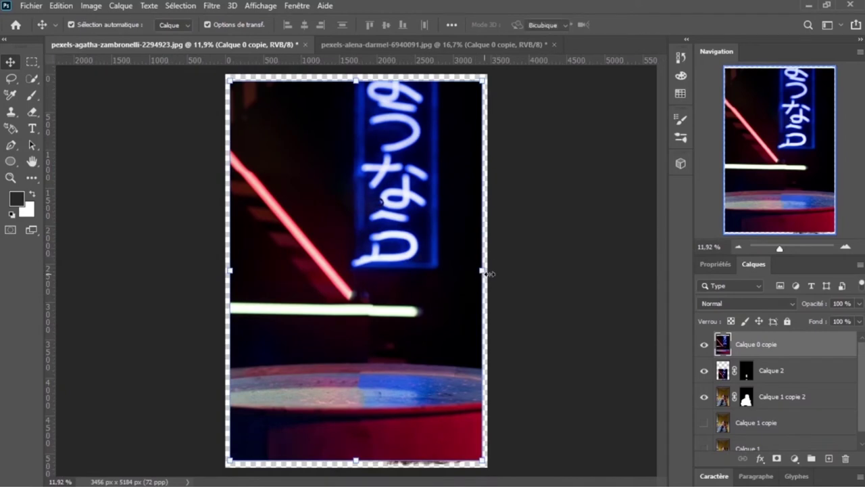
left_click_drag(482, 272, 498, 272)
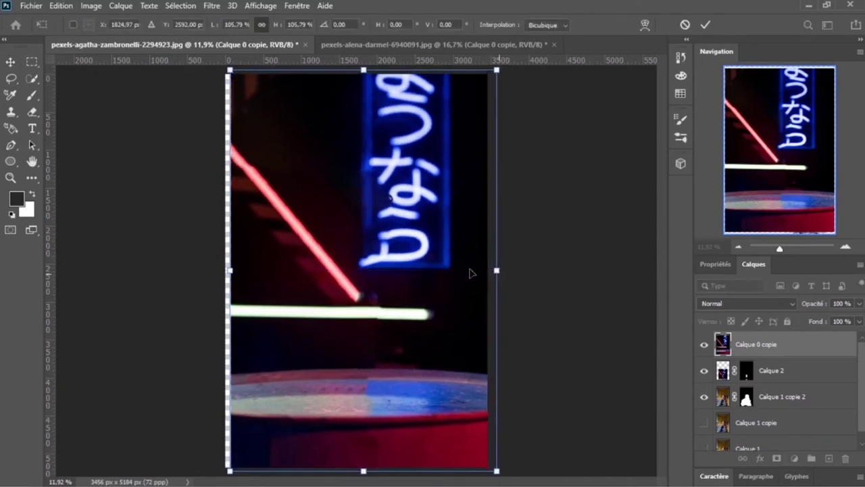
left_click_drag(420, 271, 416, 271)
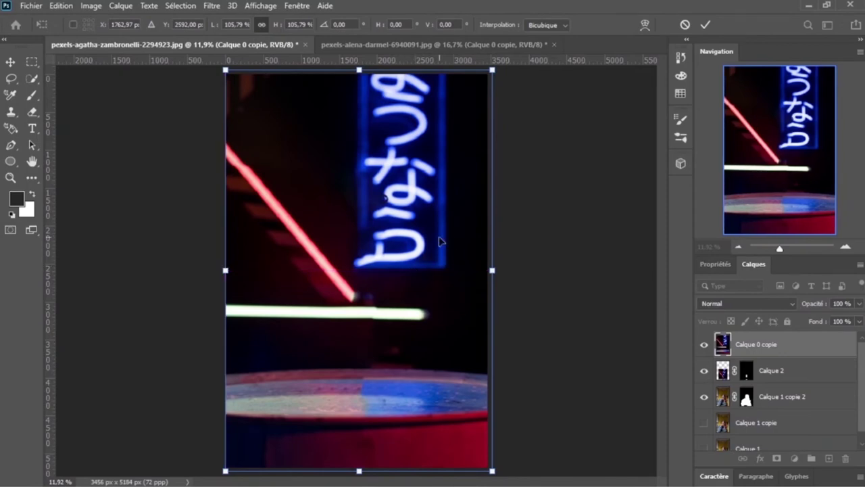
key("Left")
key("Left")
key("Left")
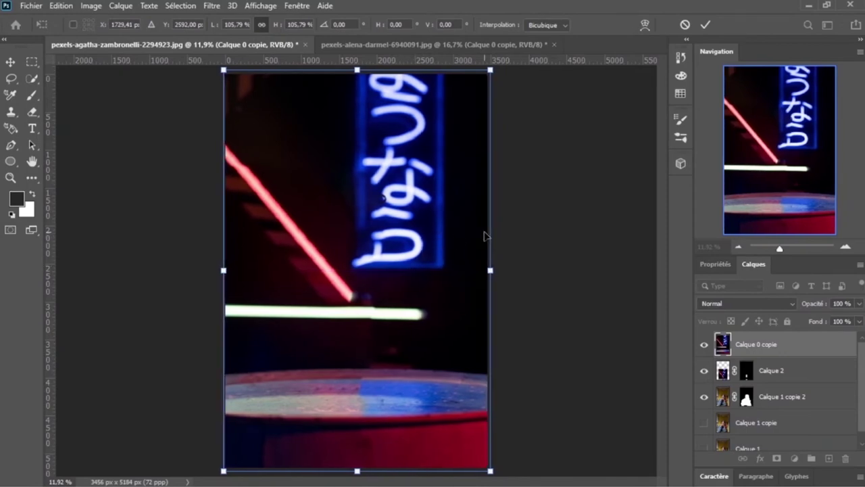
key("Left")
left_click(705, 26)
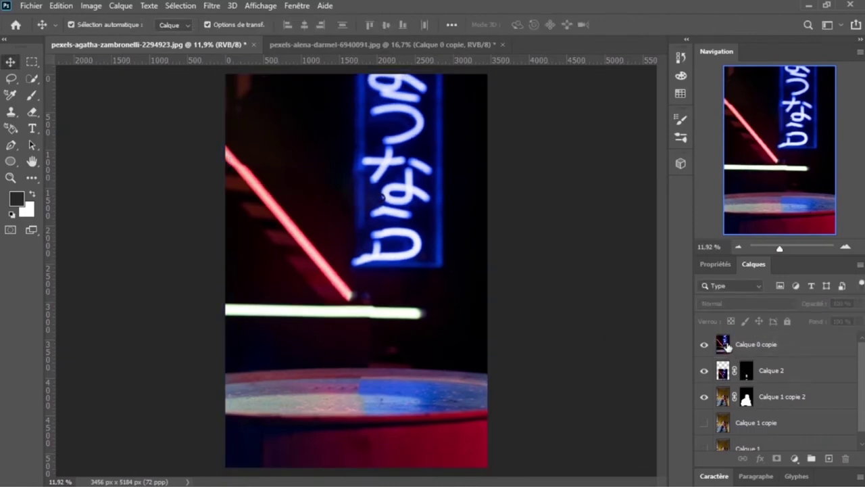
Move the Calque 0 copie background layer below the woman's layer.
left_click_drag(726, 346, 724, 407)
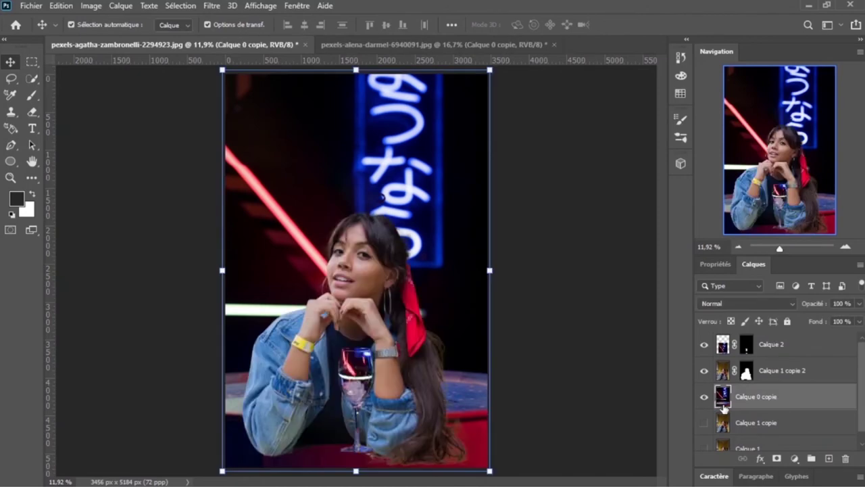
key("ctrl+minus")
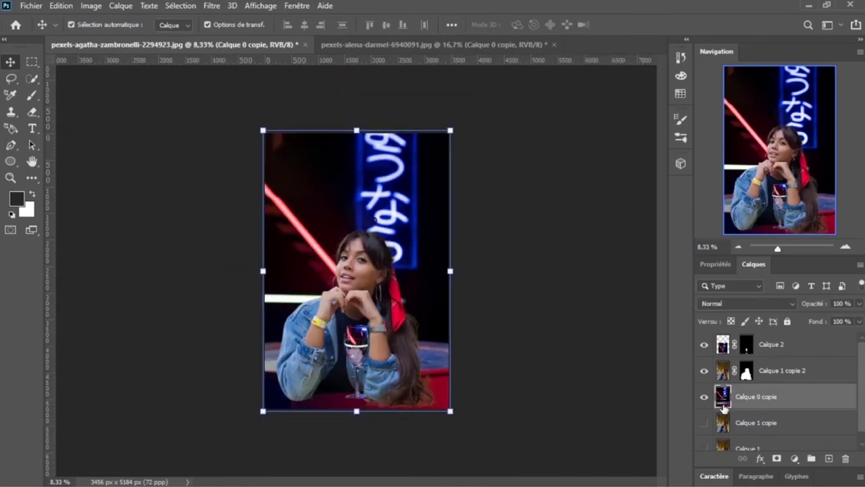
left_click(481, 293)
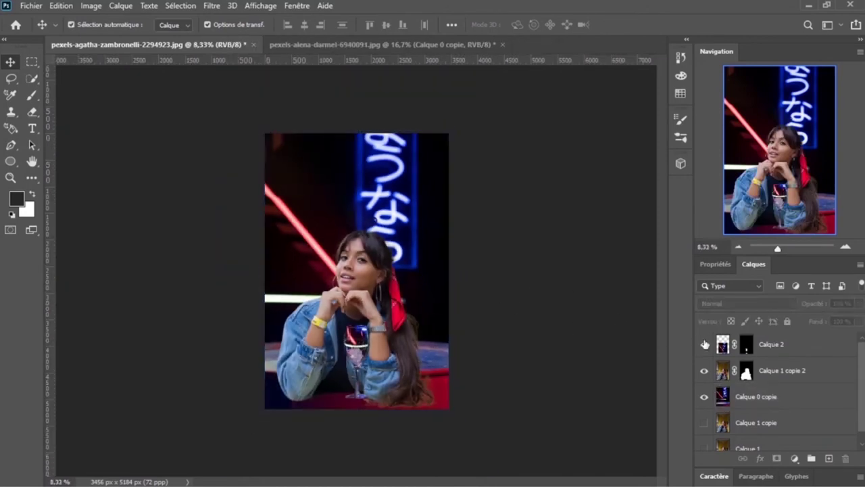
Scale the woman (Calque 1 copie 2) to 73.36% and move her onto the table.
left_click(777, 376)
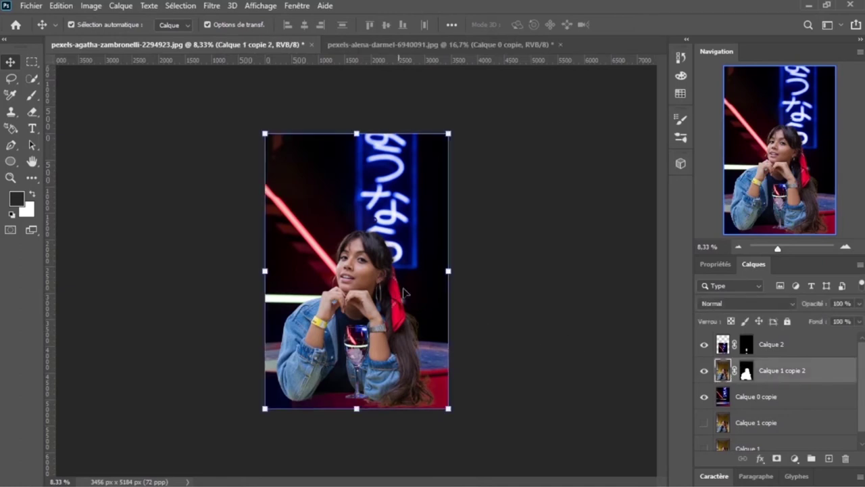
left_click_drag(439, 272, 399, 271)
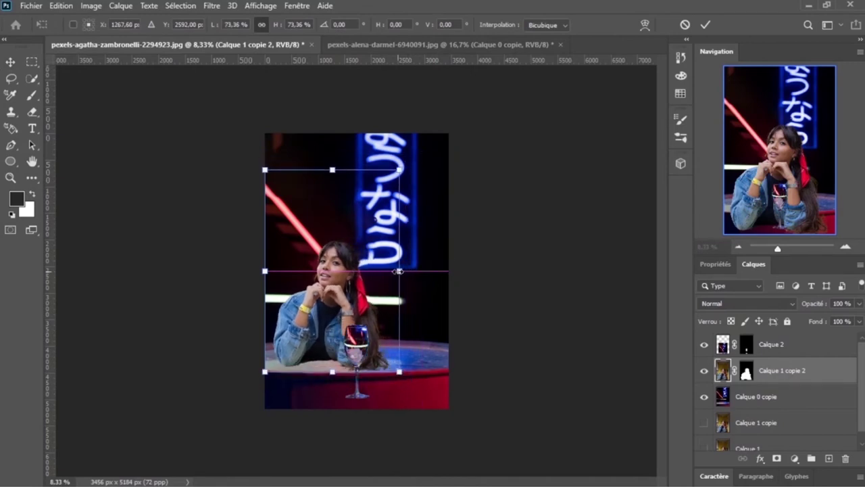
left_click_drag(323, 309, 346, 291)
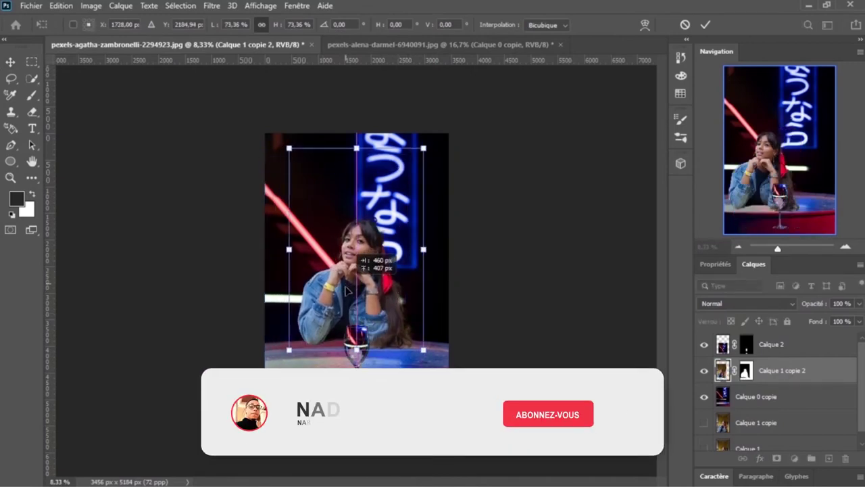
key("ctrl+plus")
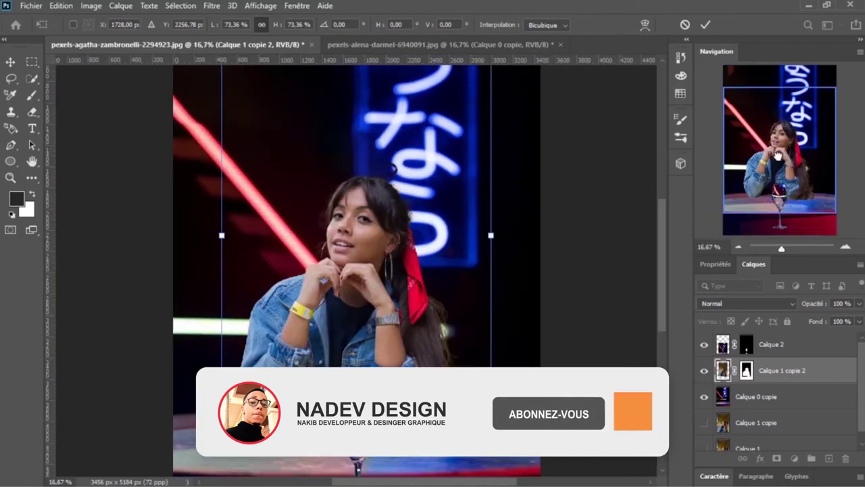
left_click_drag(778, 165, 778, 187)
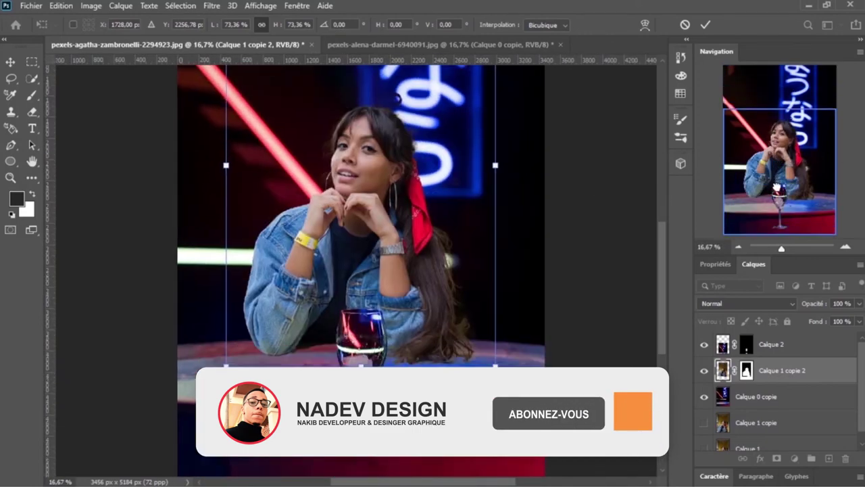
left_click(705, 24)
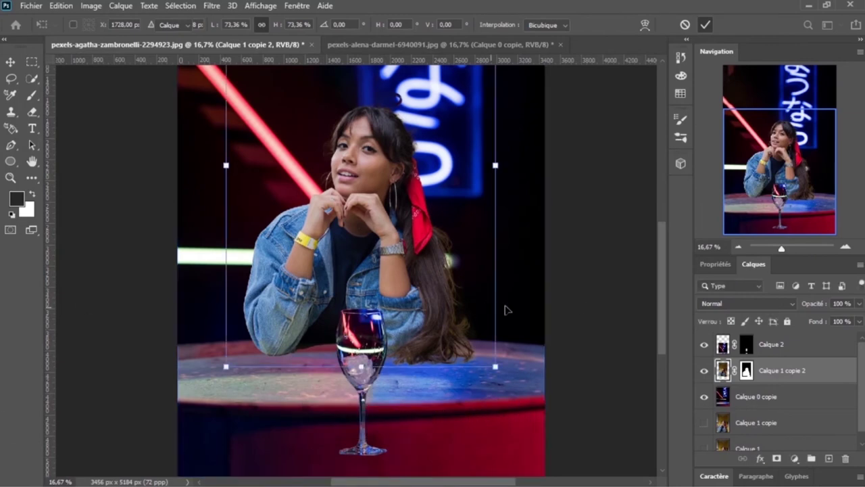
left_click(628, 218)
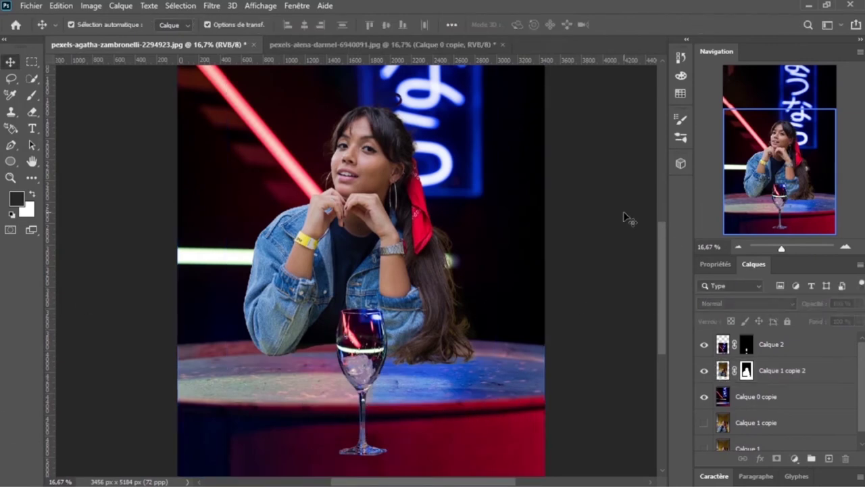
Scale Calque 2's wine glass to 81.64% and centre it on the table between her arms.
left_click(802, 344)
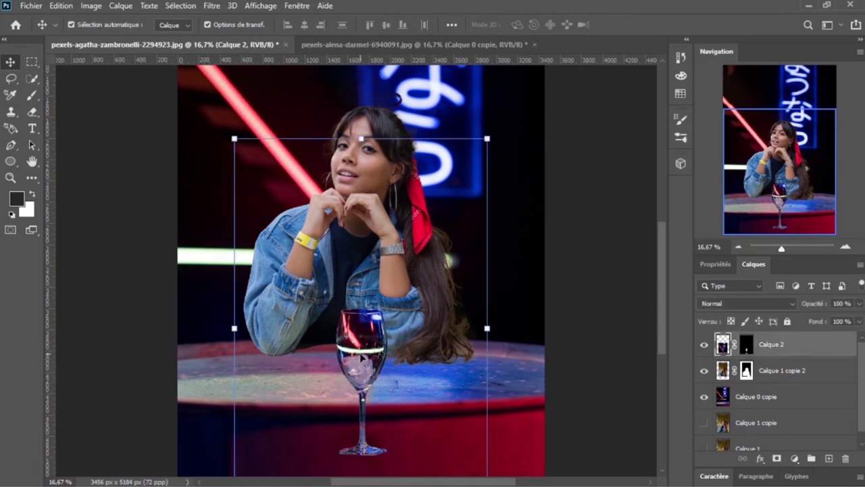
left_click_drag(364, 359, 360, 267)
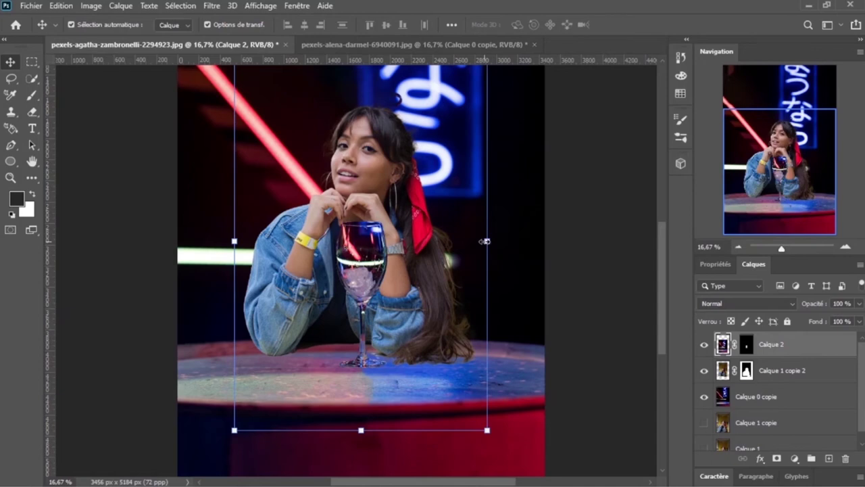
left_click_drag(486, 240, 421, 242)
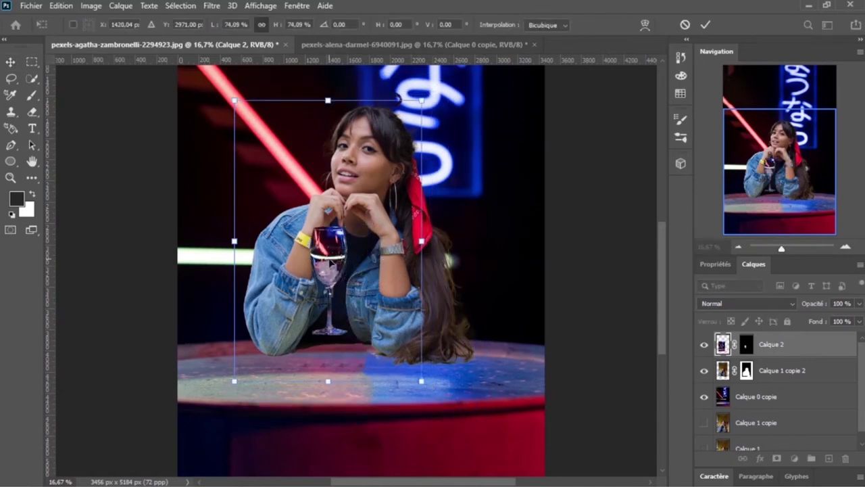
mouse_move(331, 263)
left_mouse_down()
mouse_move(356, 299)
mouse_move(358, 289)
left_mouse_up()
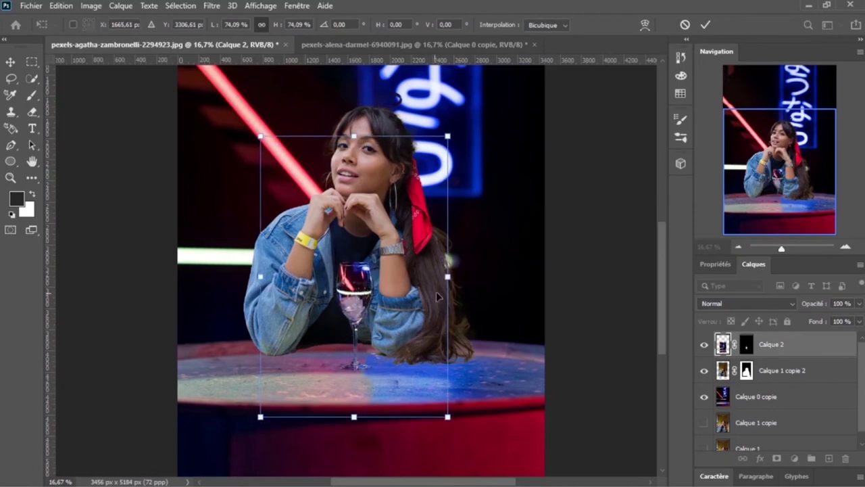
left_click_drag(450, 277, 474, 277)
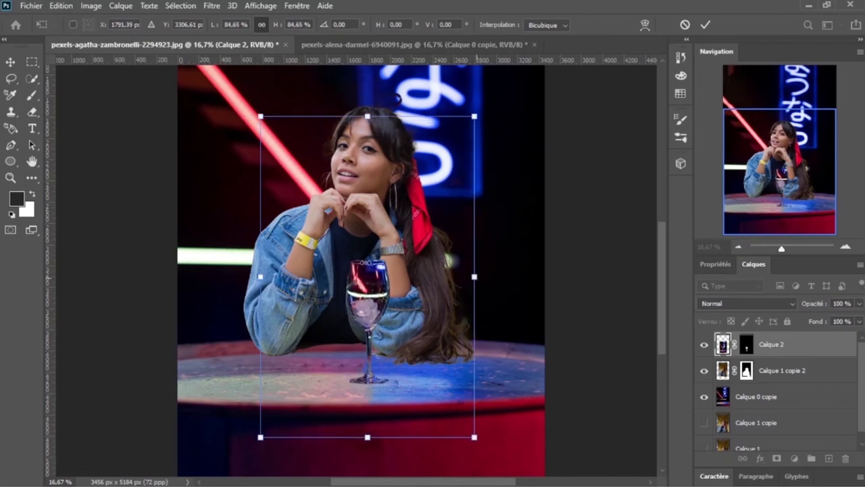
left_click_drag(379, 277, 369, 265)
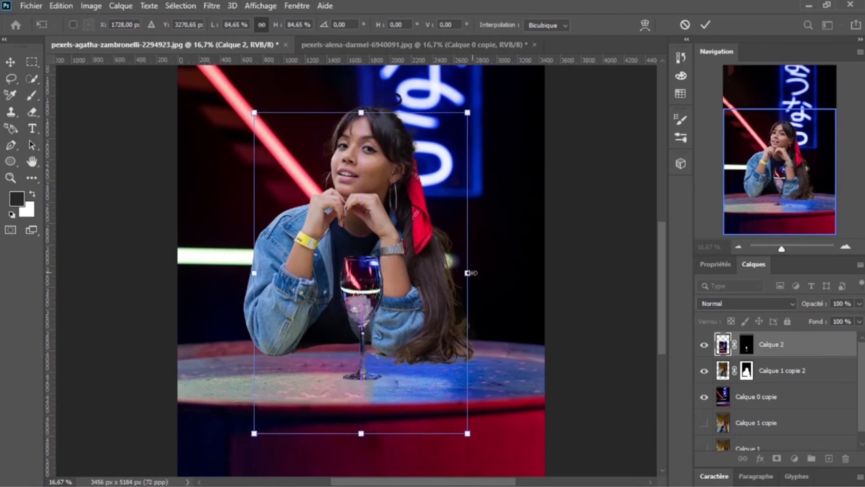
left_click_drag(469, 273, 460, 273)
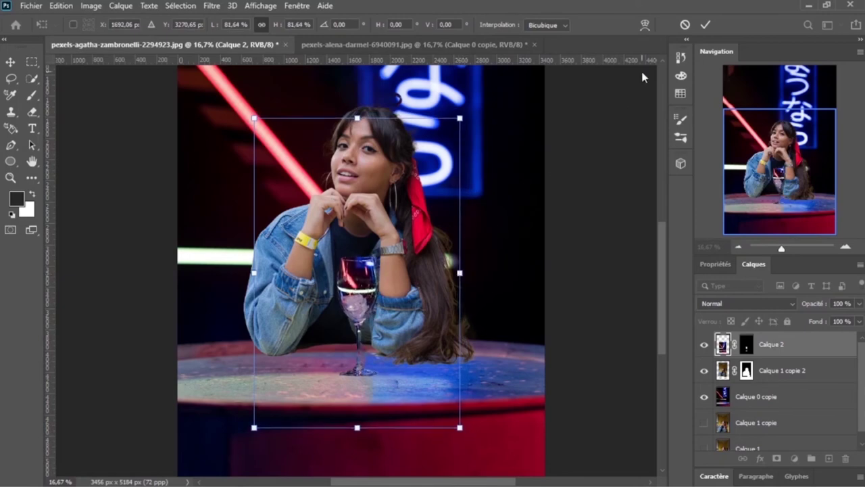
left_click(706, 25)
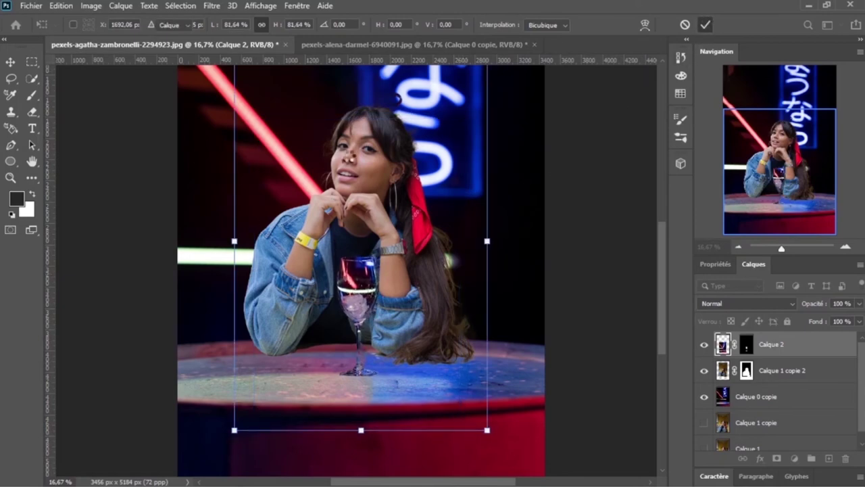
left_click(111, 241)
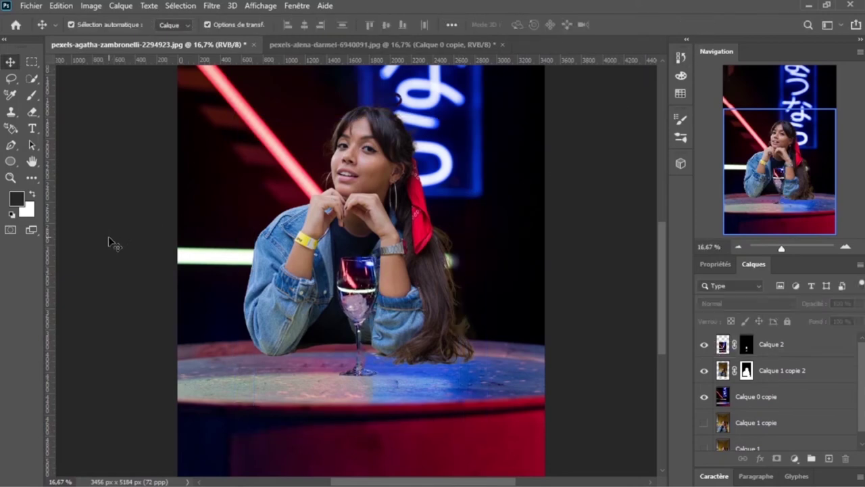
key("ctrl+0")
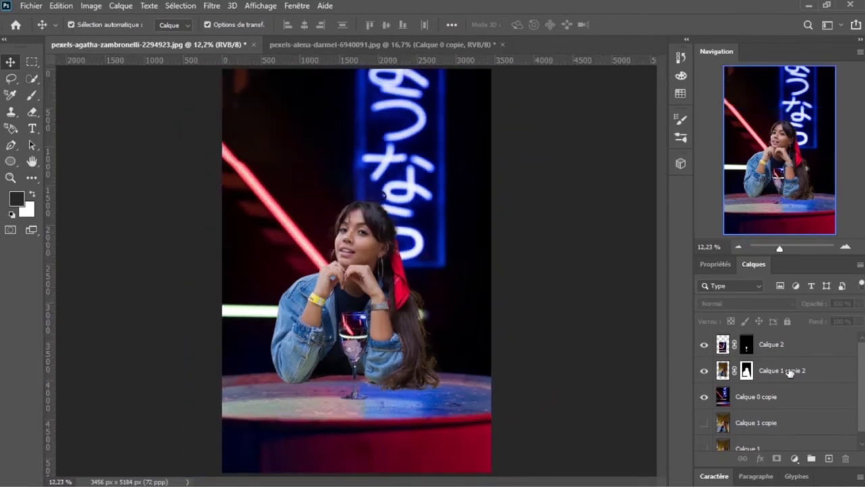
Convert Calque 2 to a smart object and duplicate it as Calque 2 copie.
left_click(783, 345)
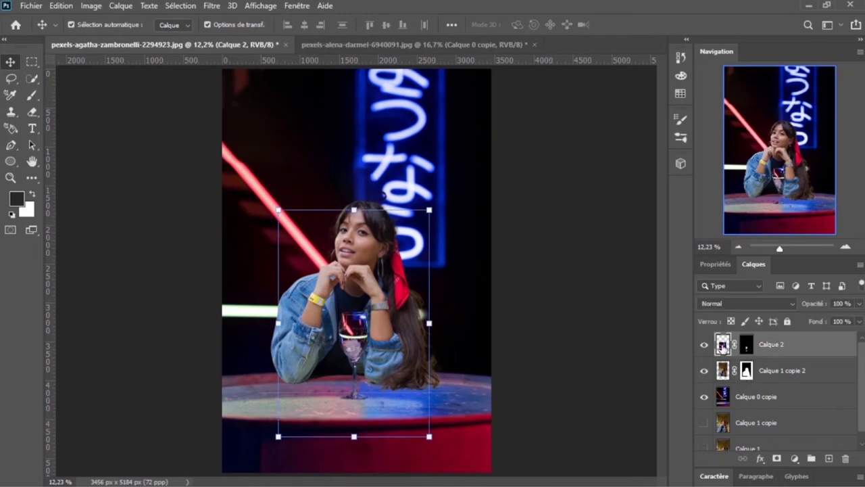
right_click(722, 346)
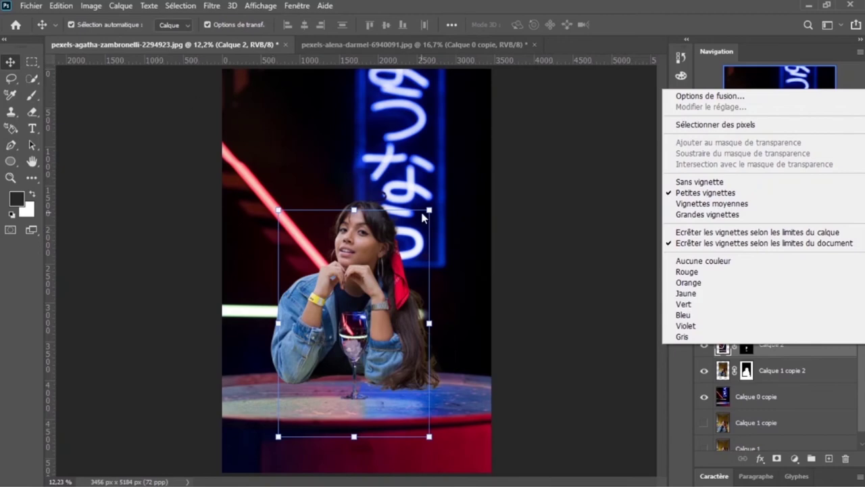
left_click(557, 326)
right_click(757, 344)
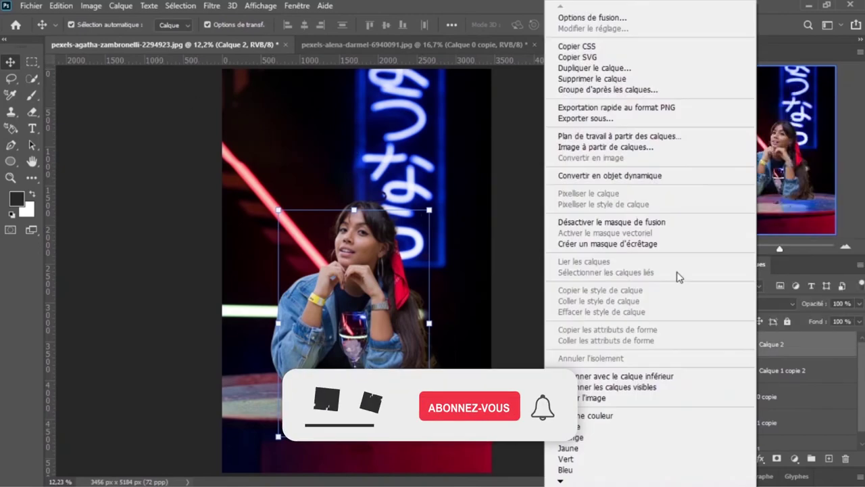
left_click(590, 177)
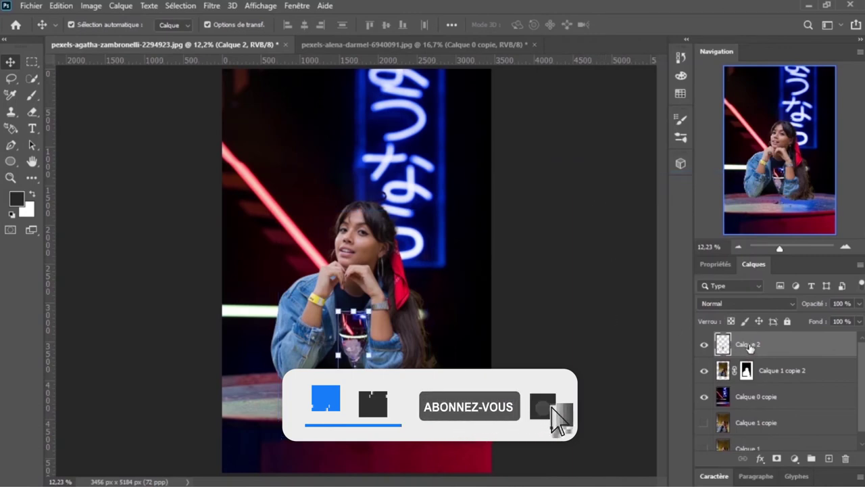
key("ctrl+j")
Load the glass outline on Calque 2 copie and fill it with black.
key("ctrl")
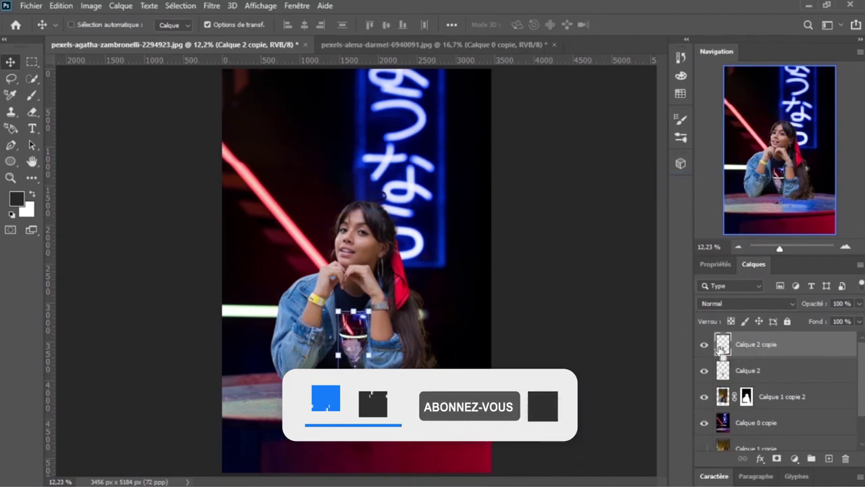
left_click(721, 351, "ctrl")
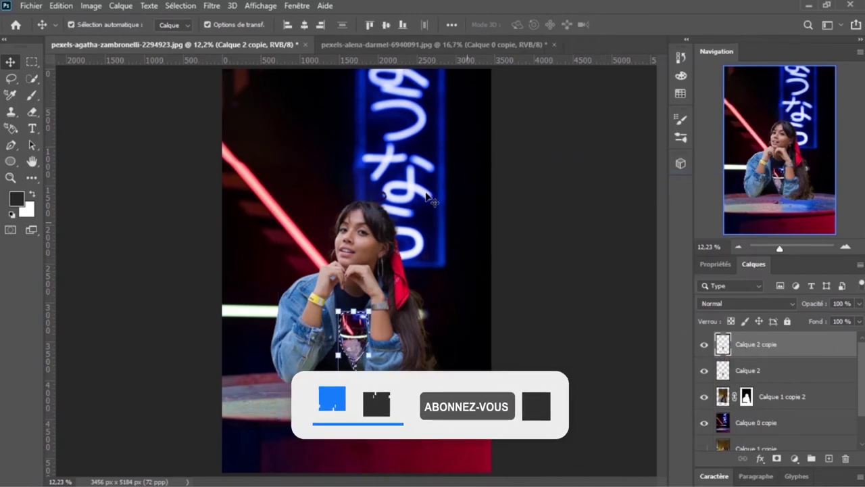
left_click(61, 5)
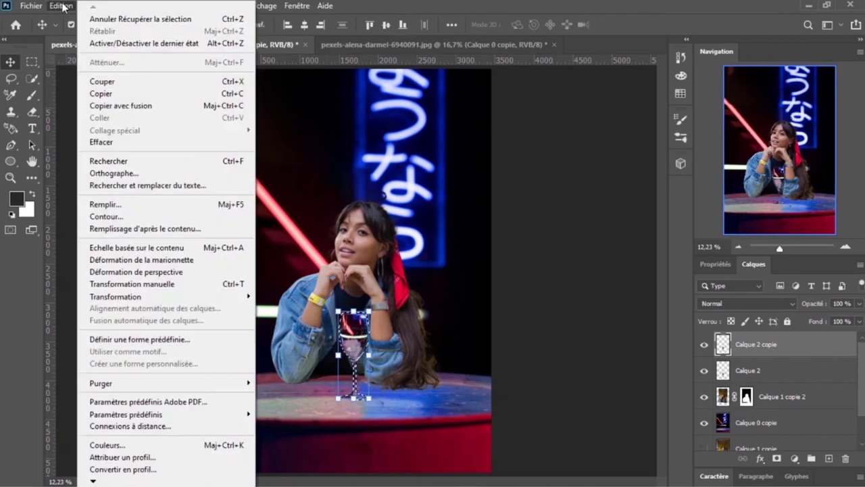
left_click(125, 206)
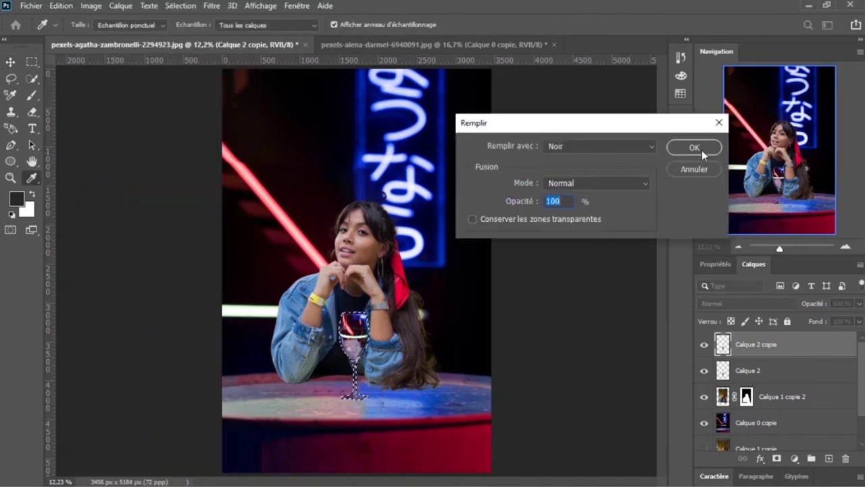
left_click(694, 147)
key("v")
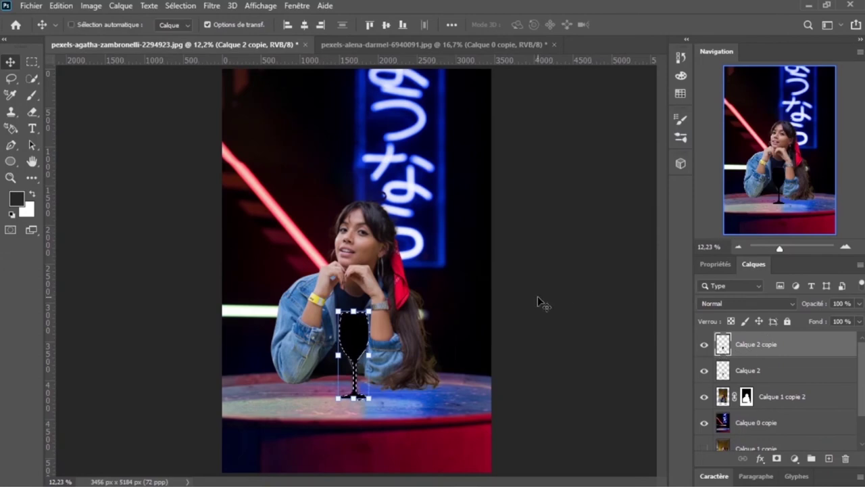
key("ctrl+d")
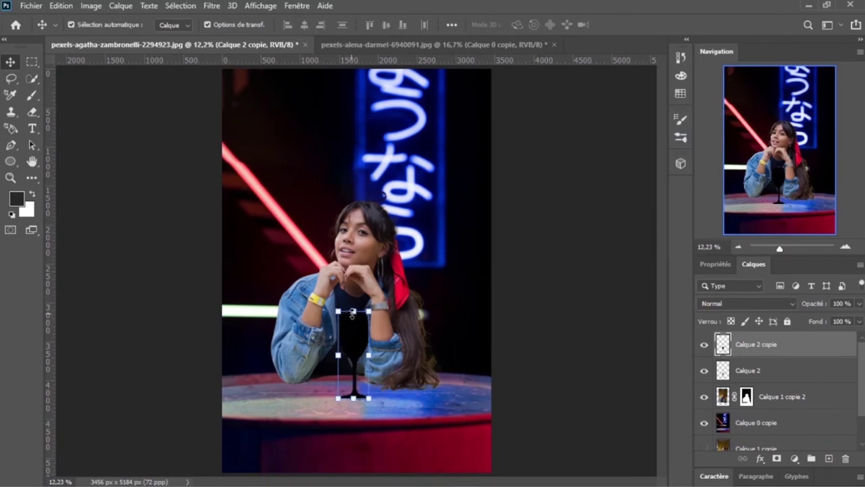
Rotate the black glass silhouette about -84° so it lies flat at the glass base.
left_click_drag(352, 313, 353, 338)
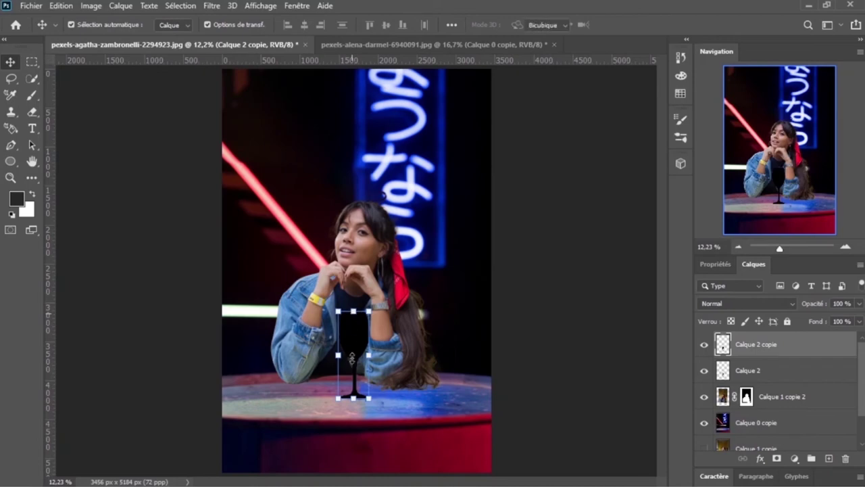
key("Escape")
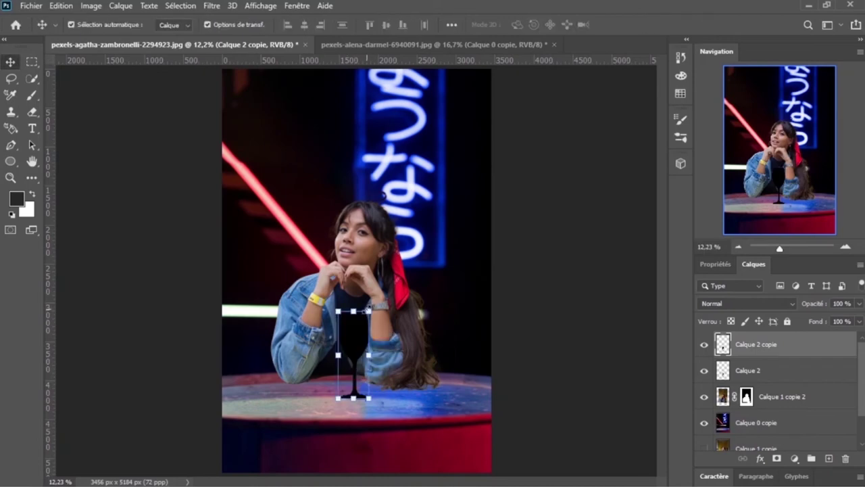
left_click_drag(359, 312, 360, 318)
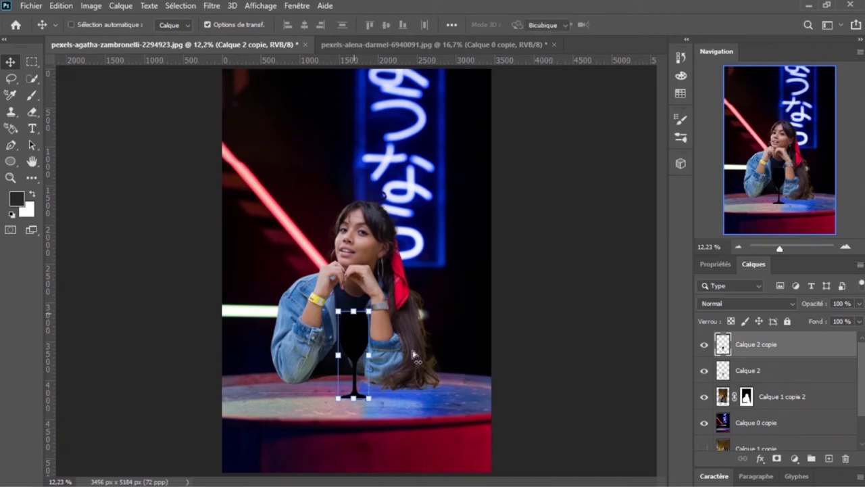
mouse_move(414, 354)
left_mouse_down()
mouse_move(430, 406)
mouse_move(344, 384)
mouse_move(419, 399)
left_mouse_up()
key("Return")
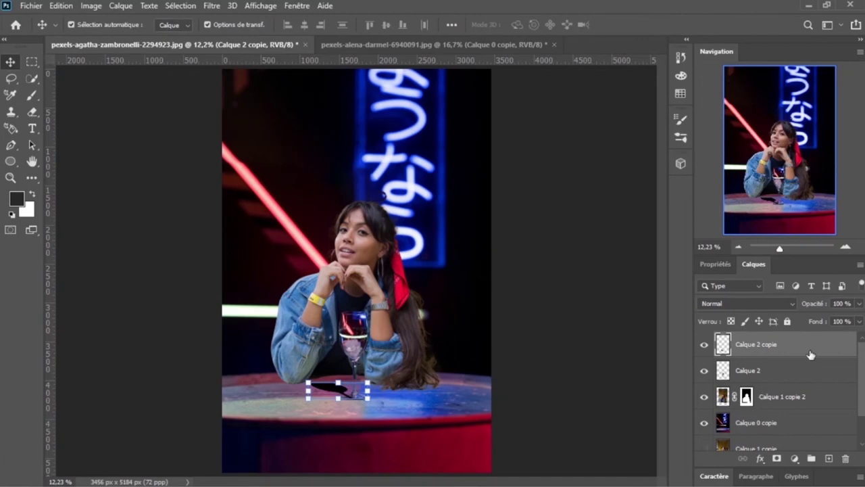
Set the Calque 2 copie shadow layer's opacity to about 46%.
left_click(859, 304)
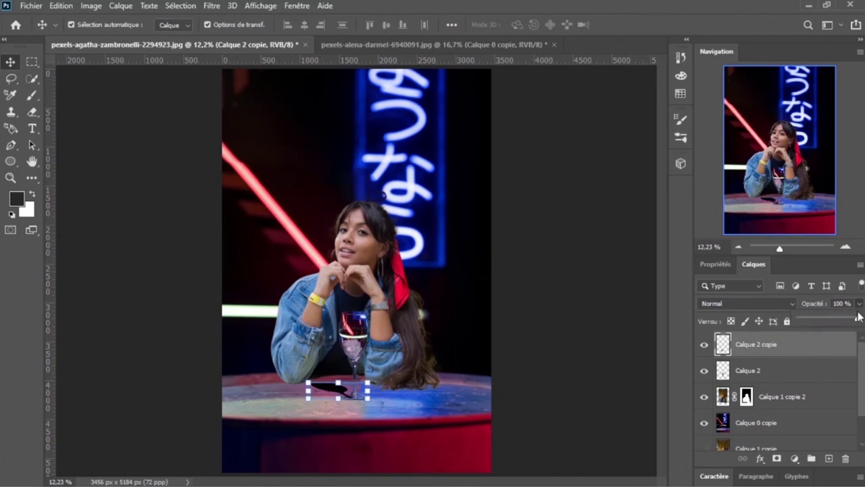
left_click_drag(810, 321, 814, 320)
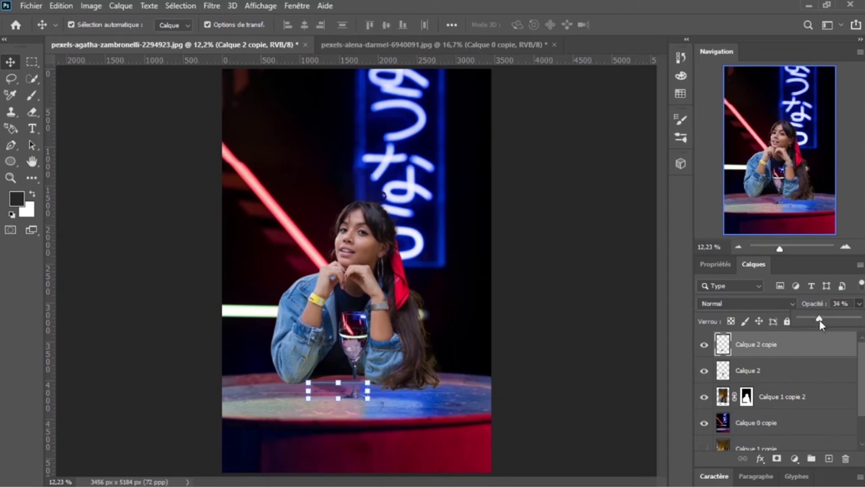
left_click_drag(819, 319, 829, 322)
left_click(610, 288)
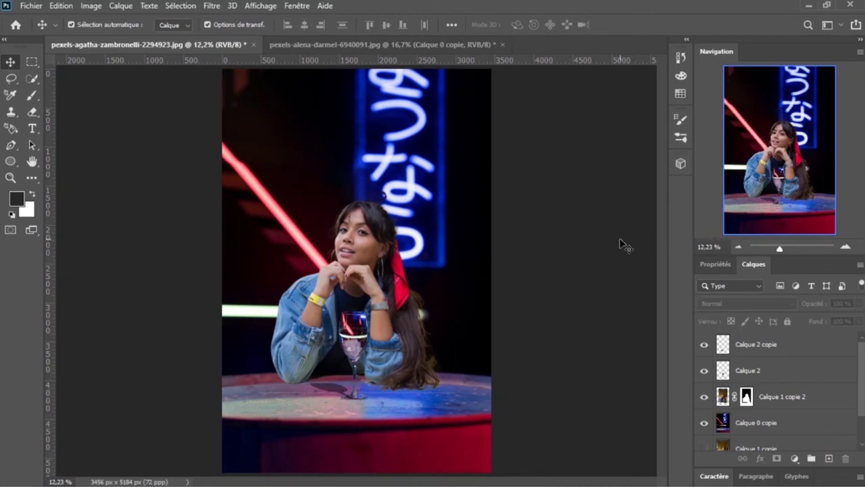
left_click(747, 349)
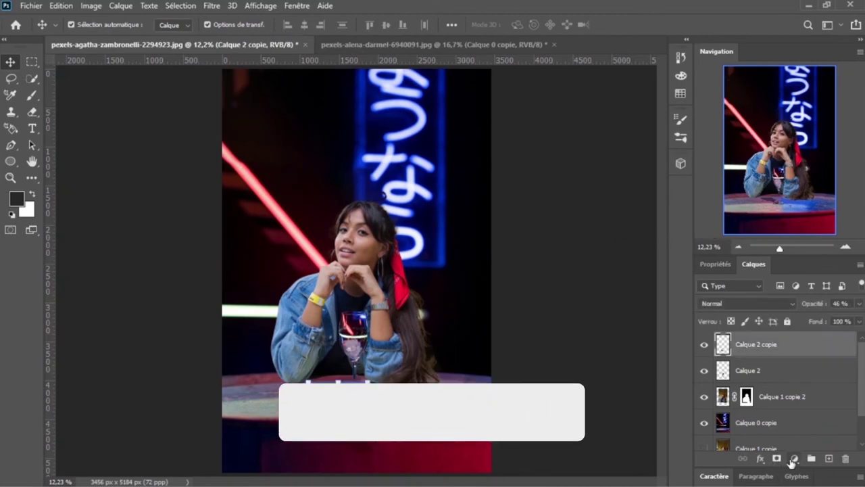
left_click(795, 459)
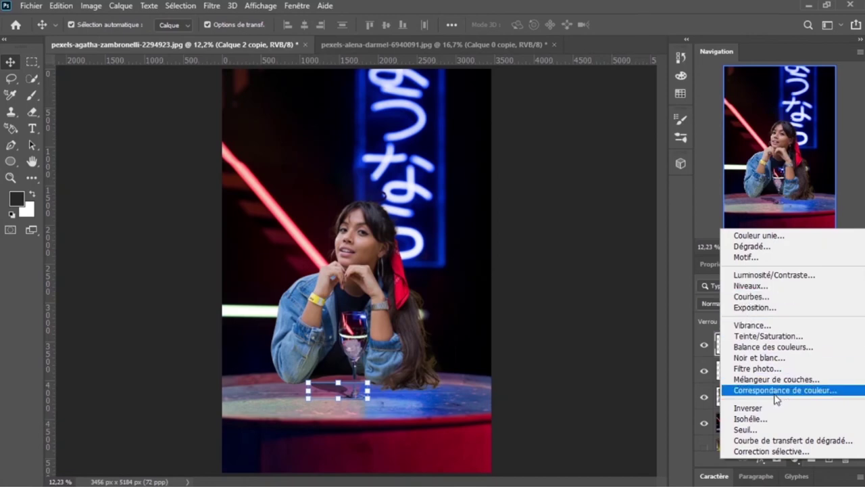
Add a Correspondance de couleur layer and browse 3DLUT looks, settling on Crisp_Warm.
left_click(776, 391)
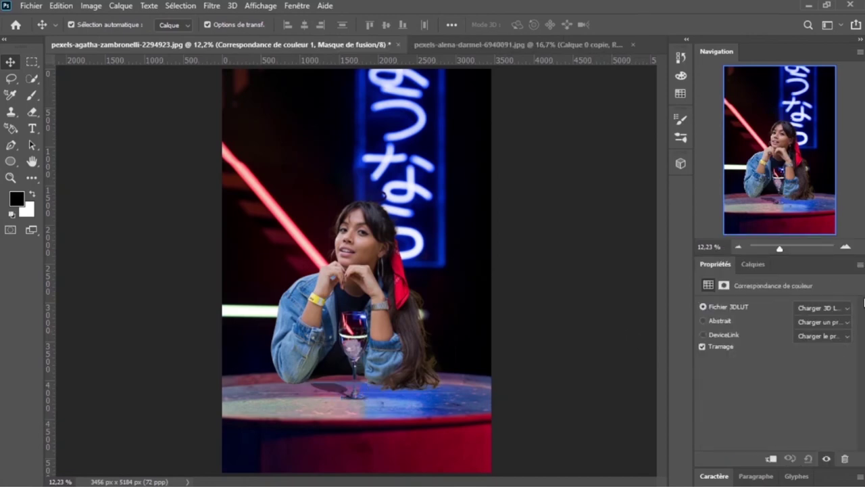
left_click(826, 309)
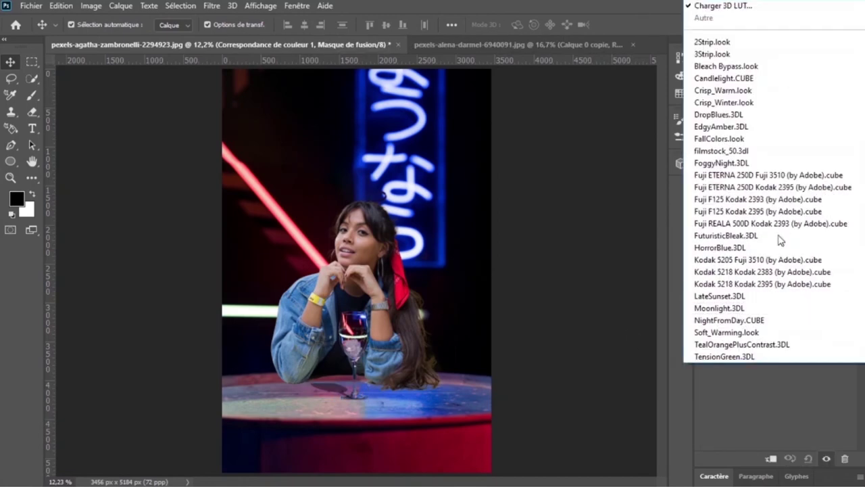
left_click(721, 40)
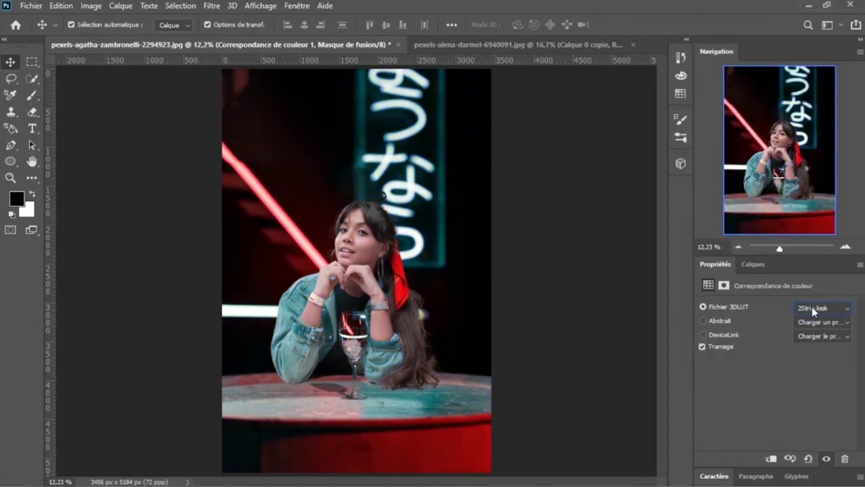
key("Down")
key("Down")
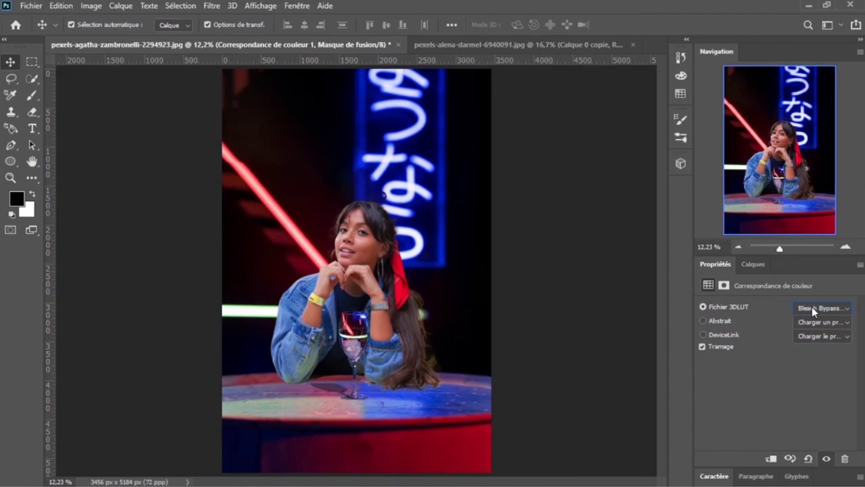
key("Down")
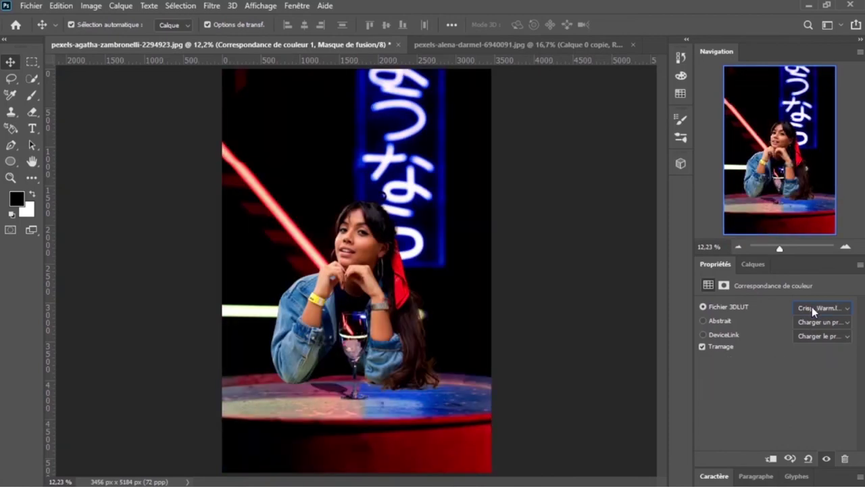
key("Up")
key("Down")
key("n")
Toggle the colour lookup layer's visibility to compare the graded and ungraded composite.
left_click(753, 263)
left_click(703, 347)
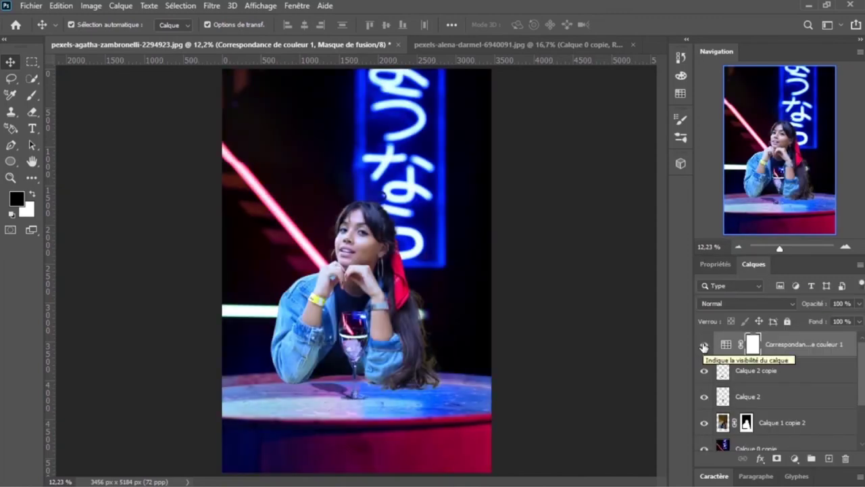
left_click(703, 347)
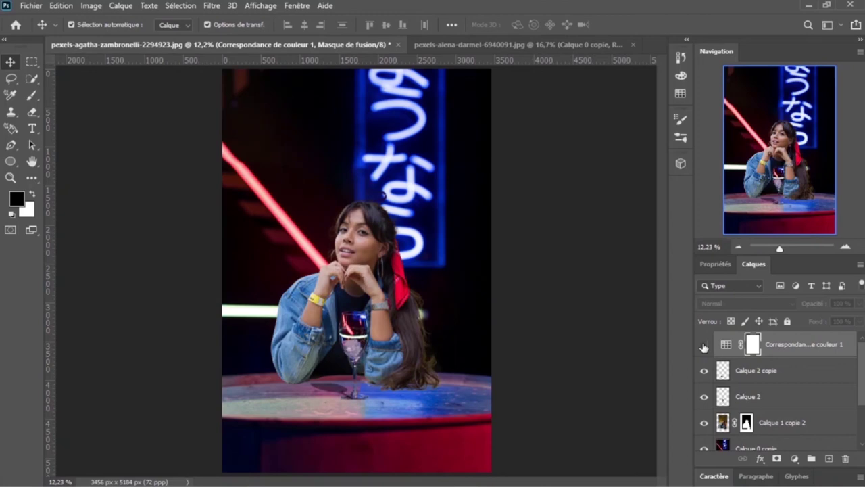
left_click(703, 347)
left_click(703, 346)
left_click(703, 347)
left_click(787, 344)
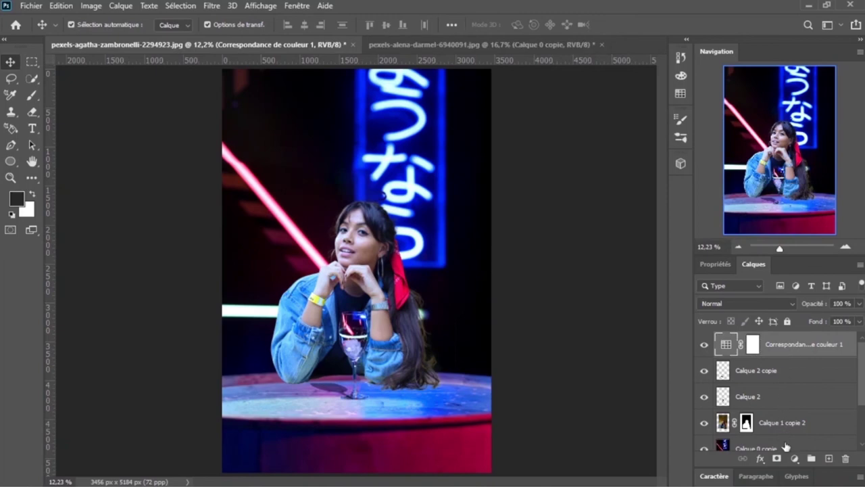
left_click(795, 458)
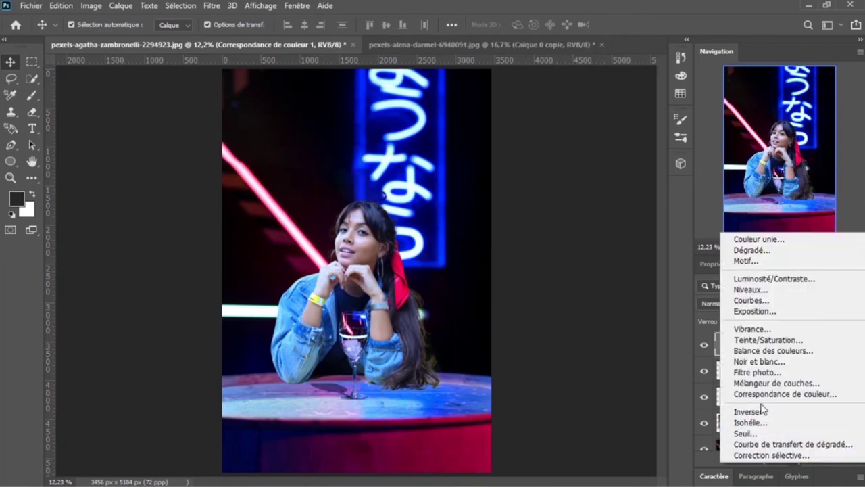
Add a Courbes layer and bend the RVB curve into an S-shape.
left_click(747, 300)
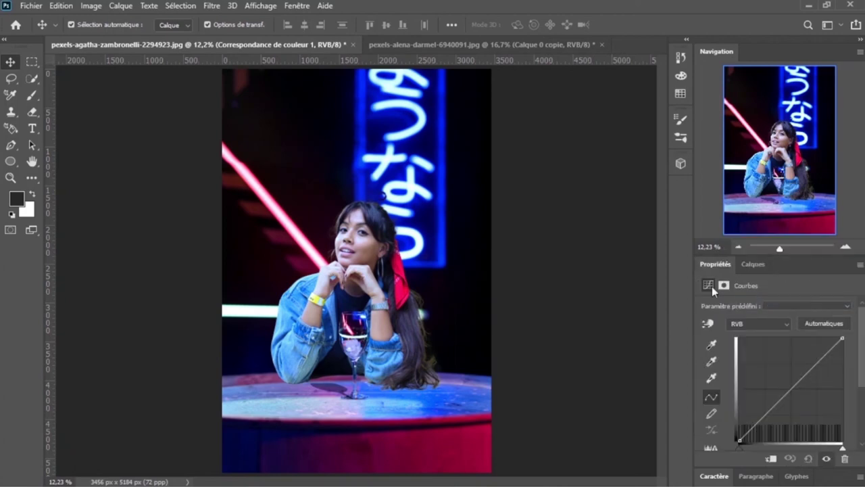
left_click(794, 386)
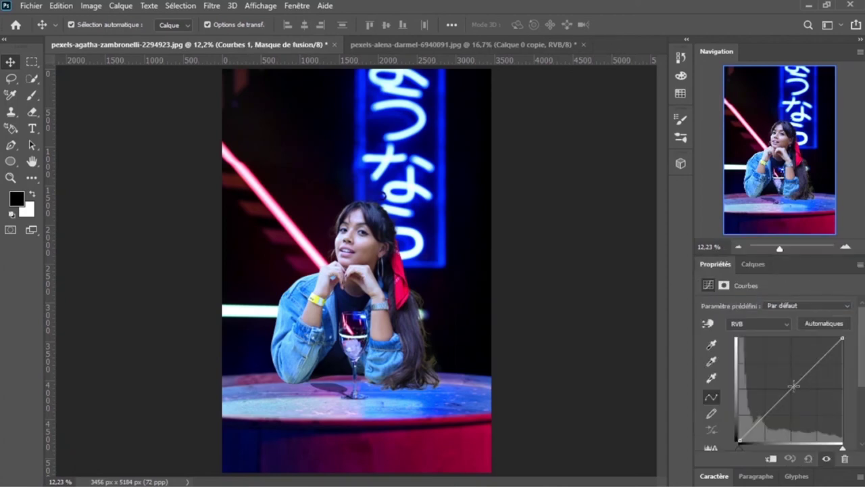
left_click_drag(794, 386, 788, 392)
mouse_move(810, 366)
left_mouse_down()
mouse_move(799, 362)
mouse_move(812, 373)
left_mouse_up()
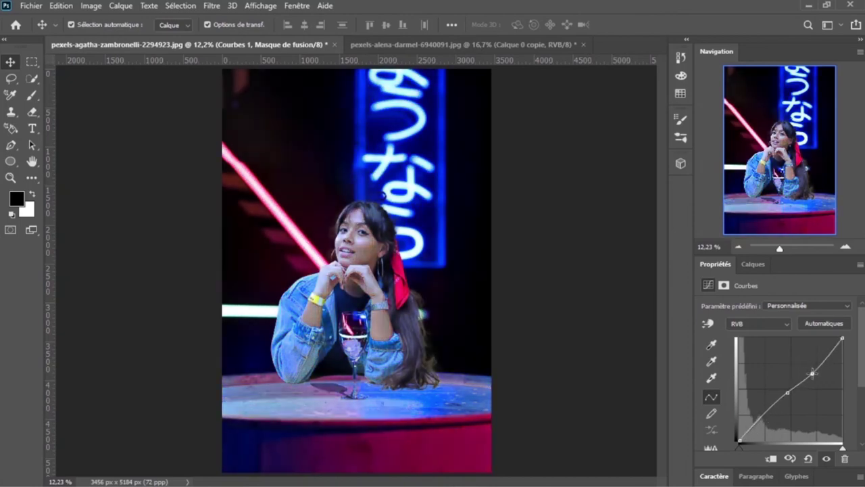
Toggle the Curves and colour lookup layers on and off to compare the grade.
left_click(753, 263)
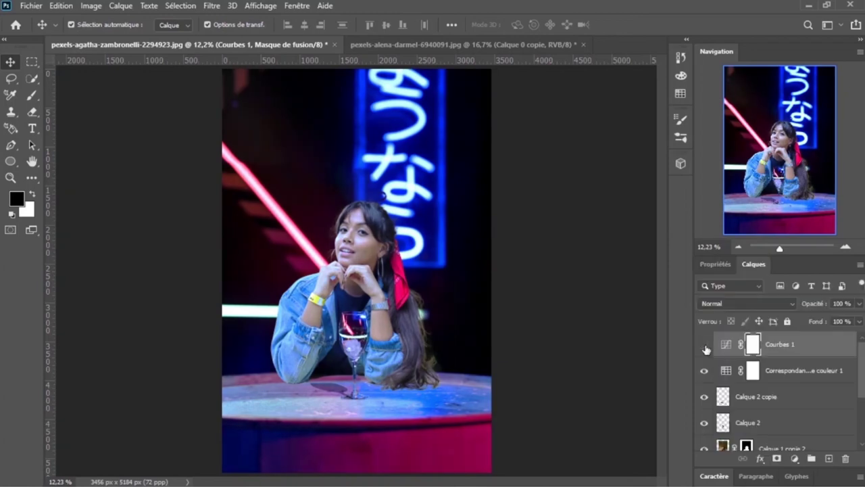
left_click(704, 345)
left_click(705, 346)
left_click(705, 346)
left_click(703, 371)
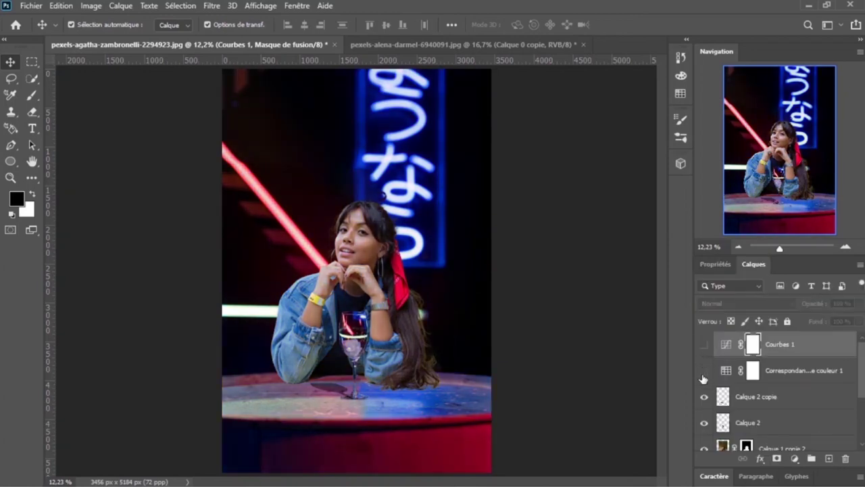
left_click(704, 346)
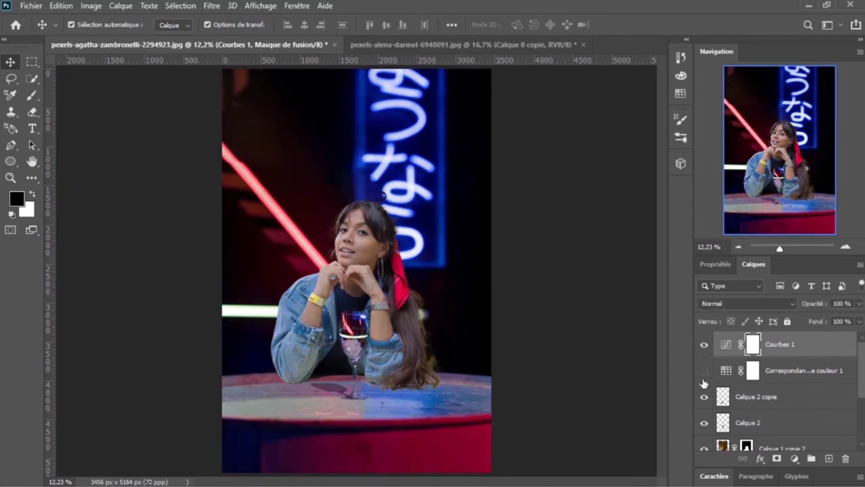
left_click(704, 379)
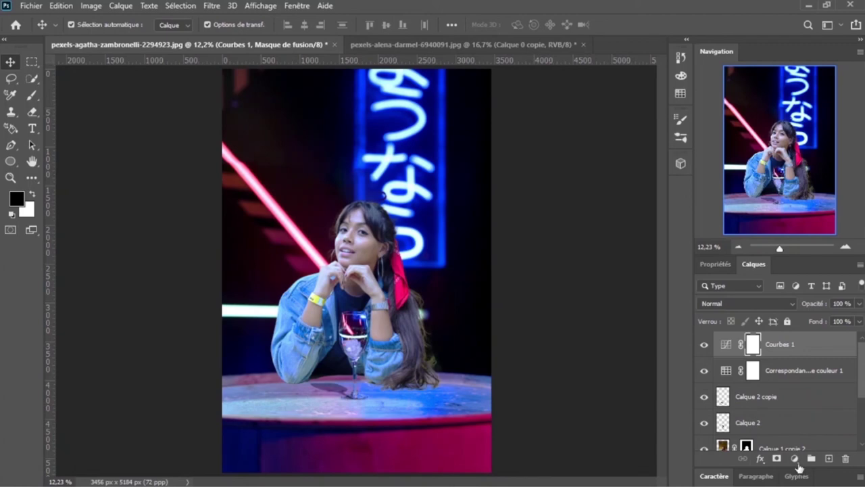
Add a Niveaux (Levels) adjustment layer above Courbes 1 with the black input at 13.
left_click(795, 459)
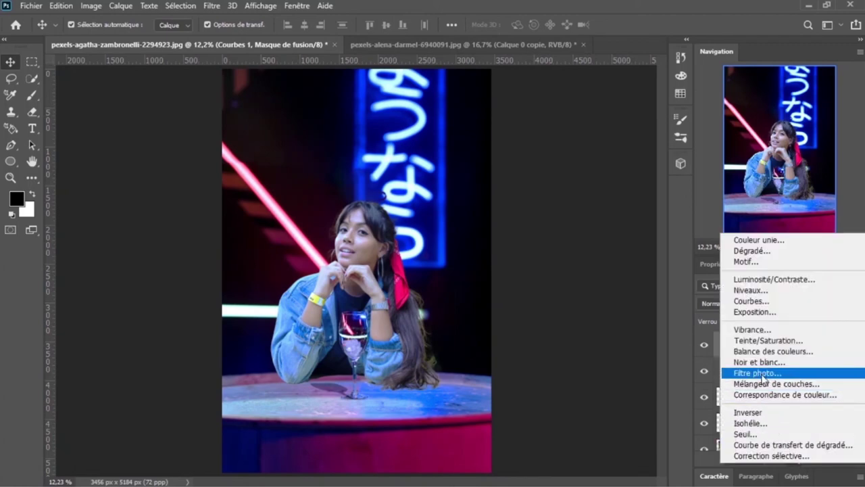
left_click(751, 292)
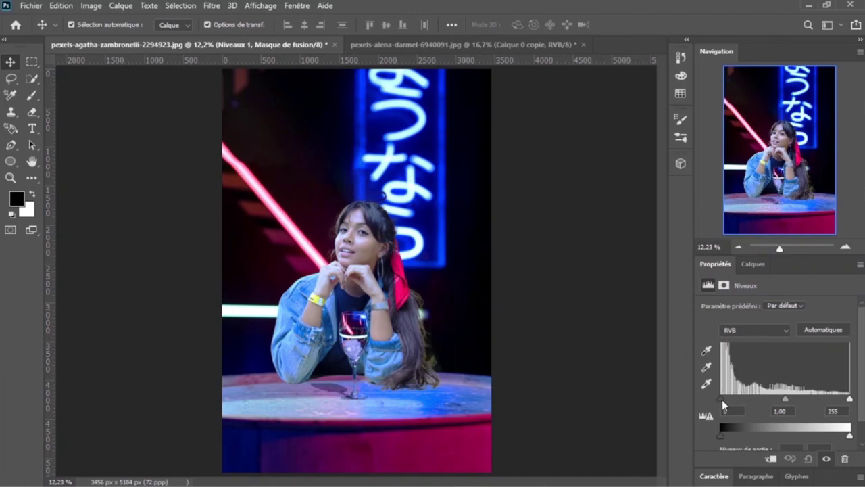
mouse_move(720, 399)
left_mouse_down()
mouse_move(747, 396)
mouse_move(723, 394)
mouse_move(739, 400)
left_mouse_up()
left_click(558, 232)
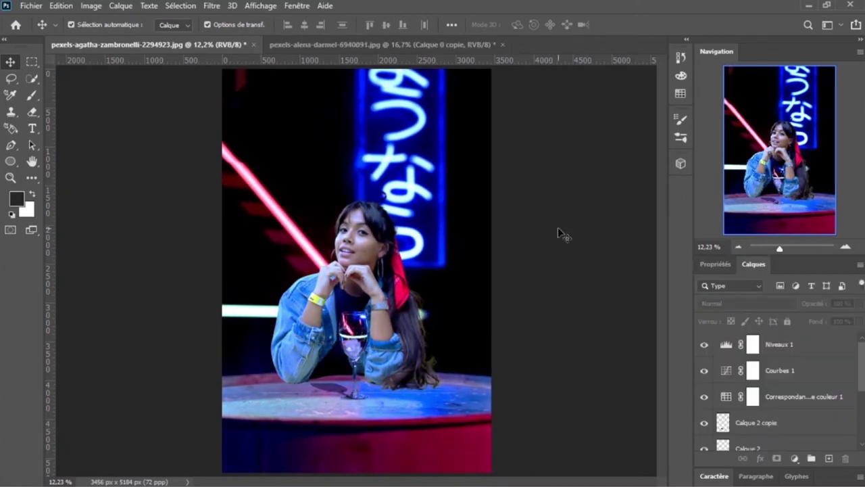